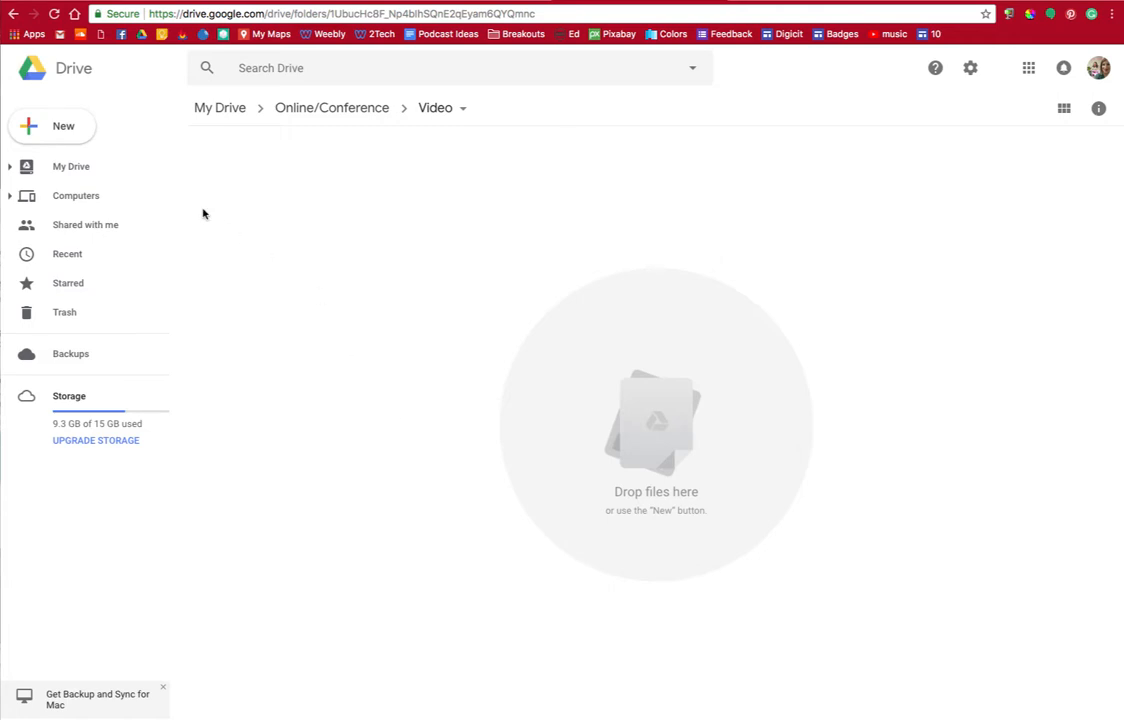
Create a blank Google Form in the Video folder and title it "Check for Understanding"
{"action": "left_click", "coordinate": [72, 133]}
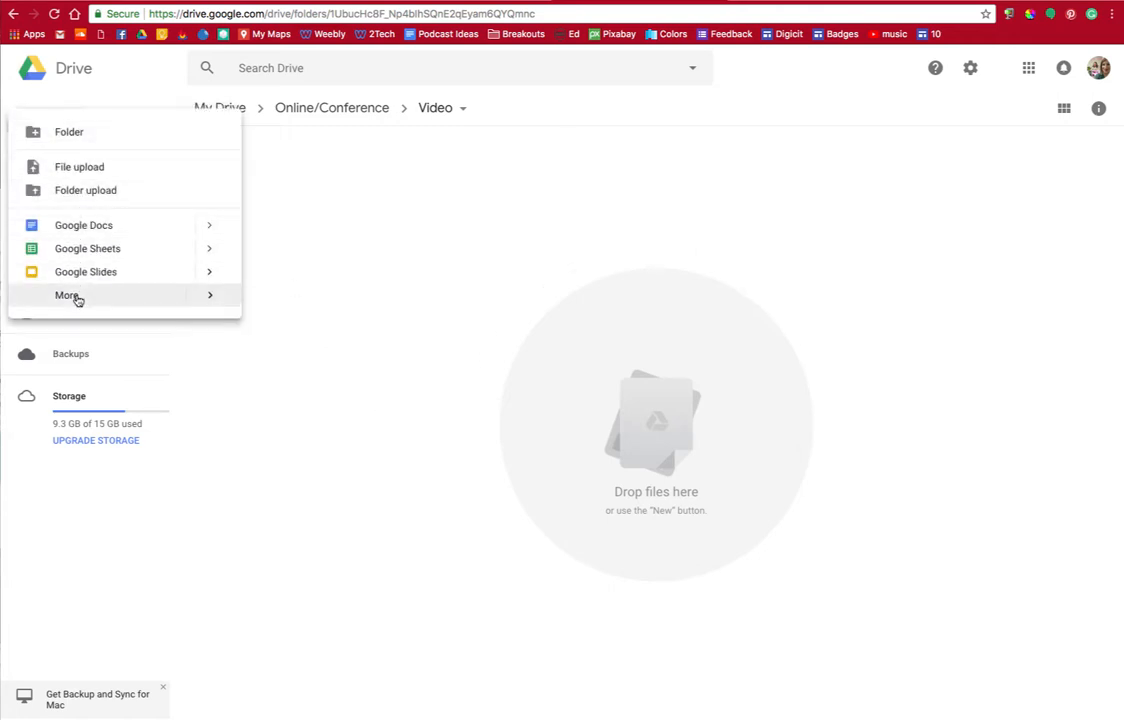
{"action": "mouse_move", "coordinate": [75, 298]}
{"action": "left_click", "coordinate": [298, 310]}
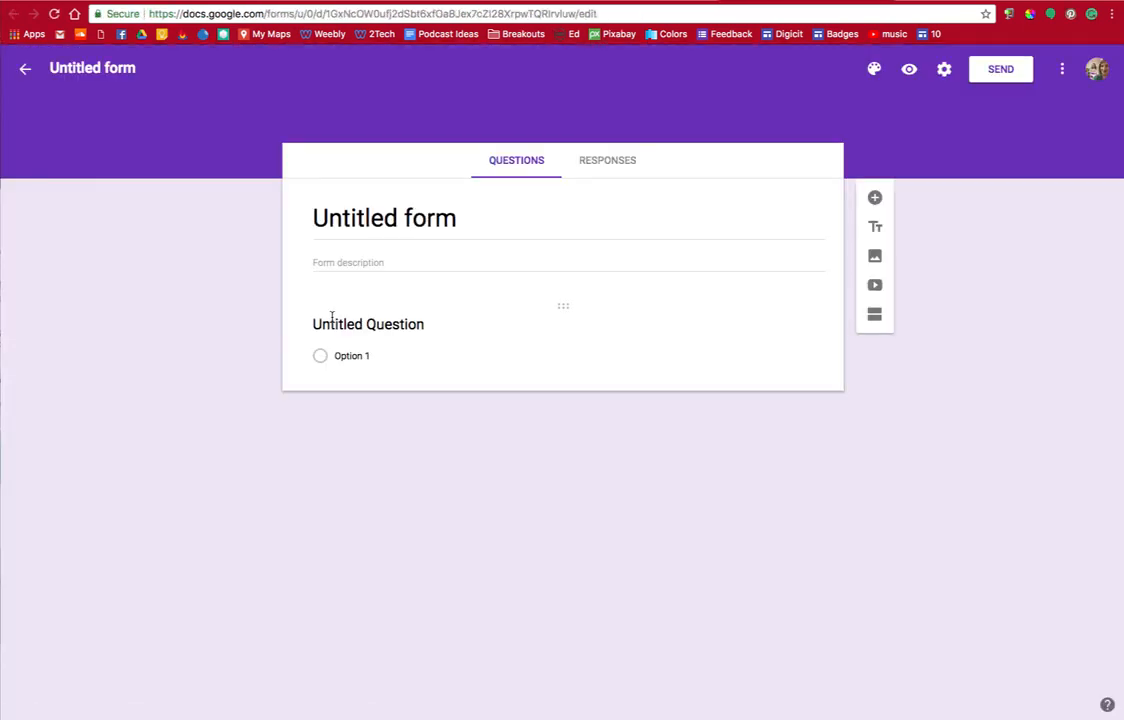
{"action": "left_click", "coordinate": [332, 317]}
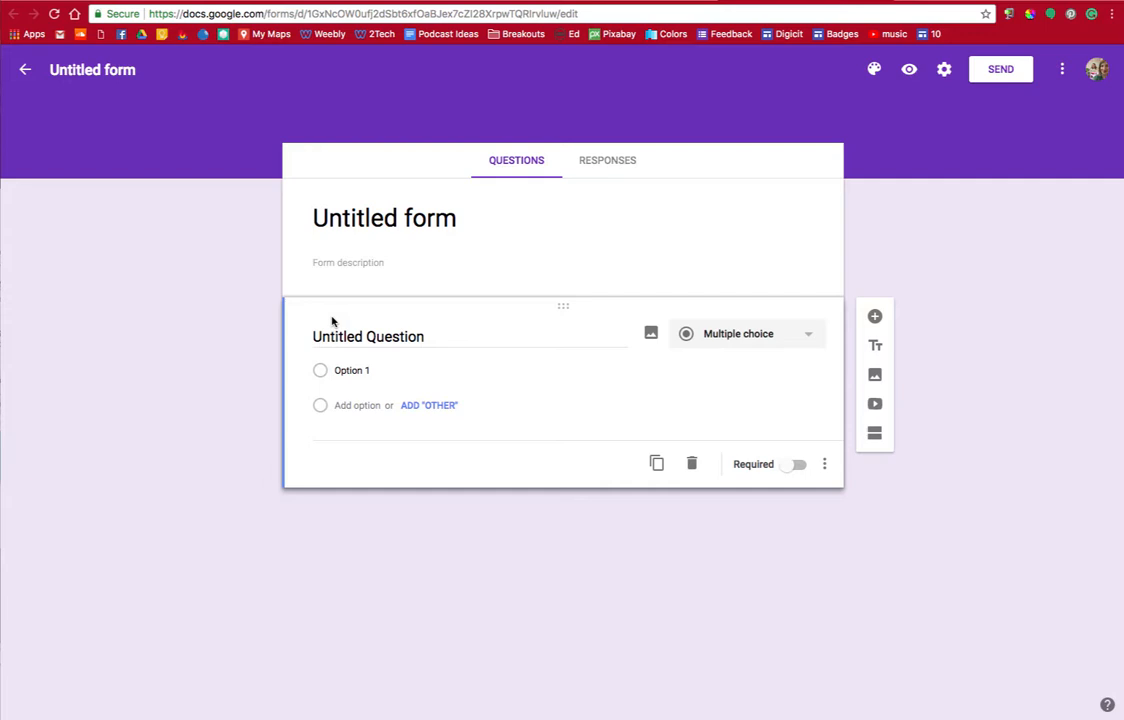
{"action": "left_click", "coordinate": [399, 222]}
{"action": "type", "text": "Check for Understanding"}
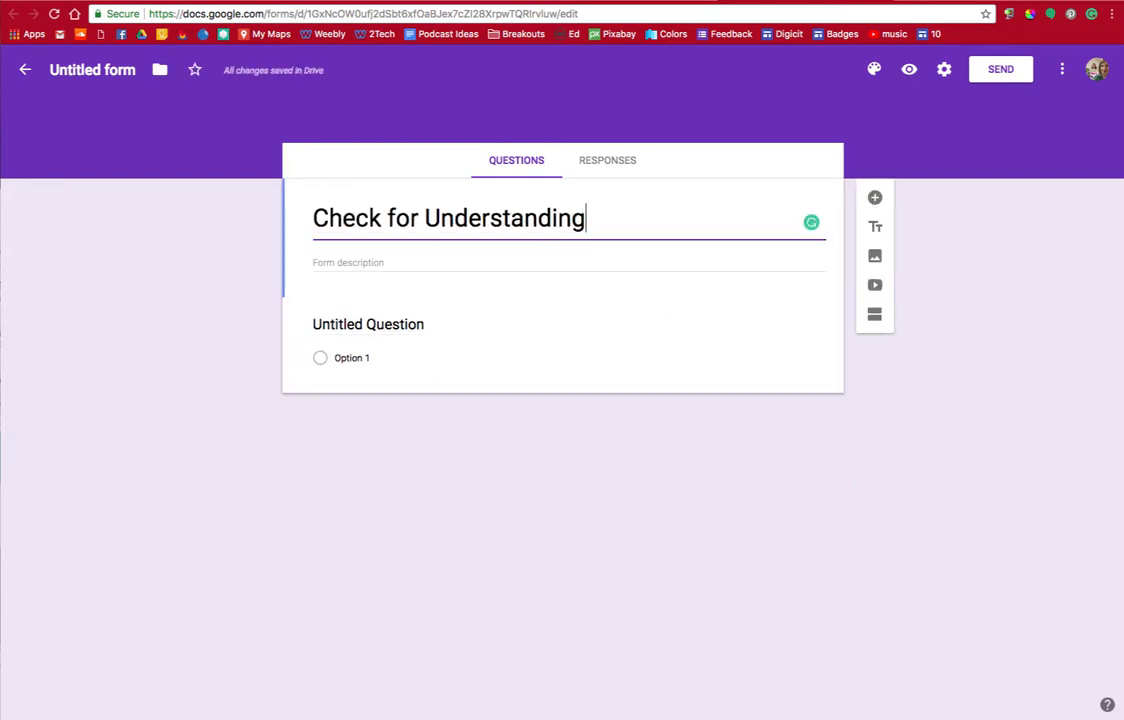
Fill in the first question as "Who posted the 95 Theses?" with options John Cabot, Martin Luther, Frederick Douglass and Catherine the Great
{"action": "key", "text": "Tab"}
{"action": "key", "text": "Tab"}
{"action": "type", "text": "Who posted the 85 Theses?"}
{"action": "key", "text": "Tab"}
{"action": "type", "text": "John Cabot"}
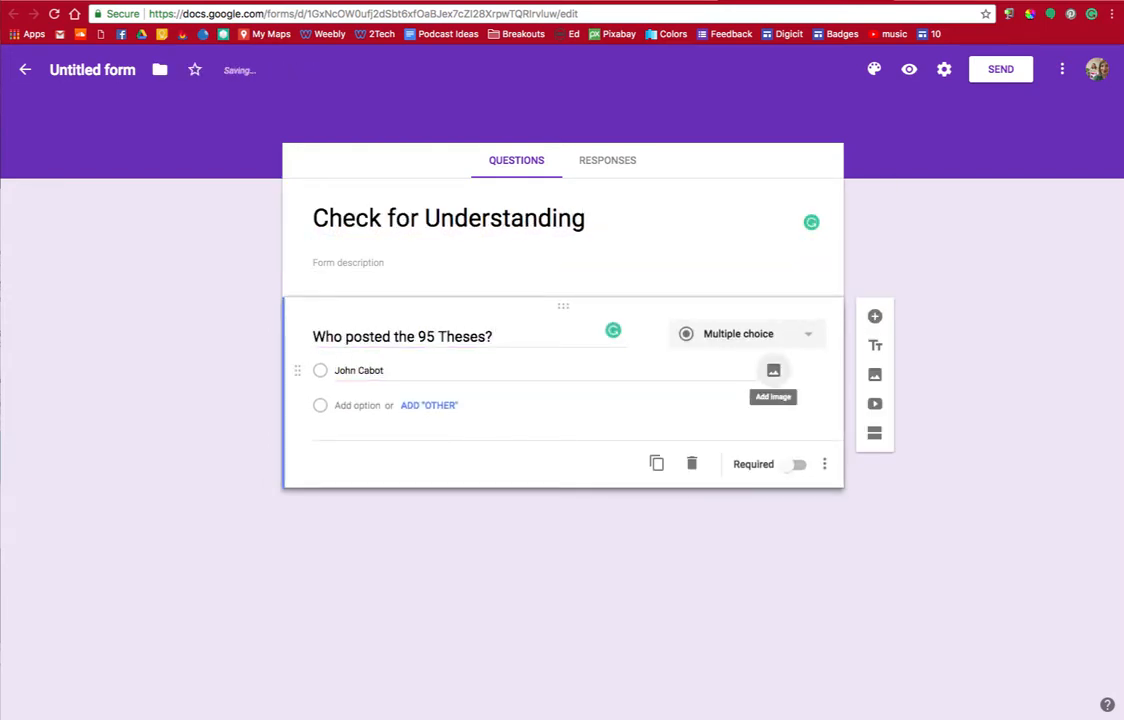
{"action": "key", "text": "Return"}
{"action": "type", "text": "Martin Luther"}
{"action": "key", "text": "Return"}
{"action": "type", "text": "Frederick Douglass"}
{"action": "key", "text": "Return"}
{"action": "type", "text": "Catherine the Great"}
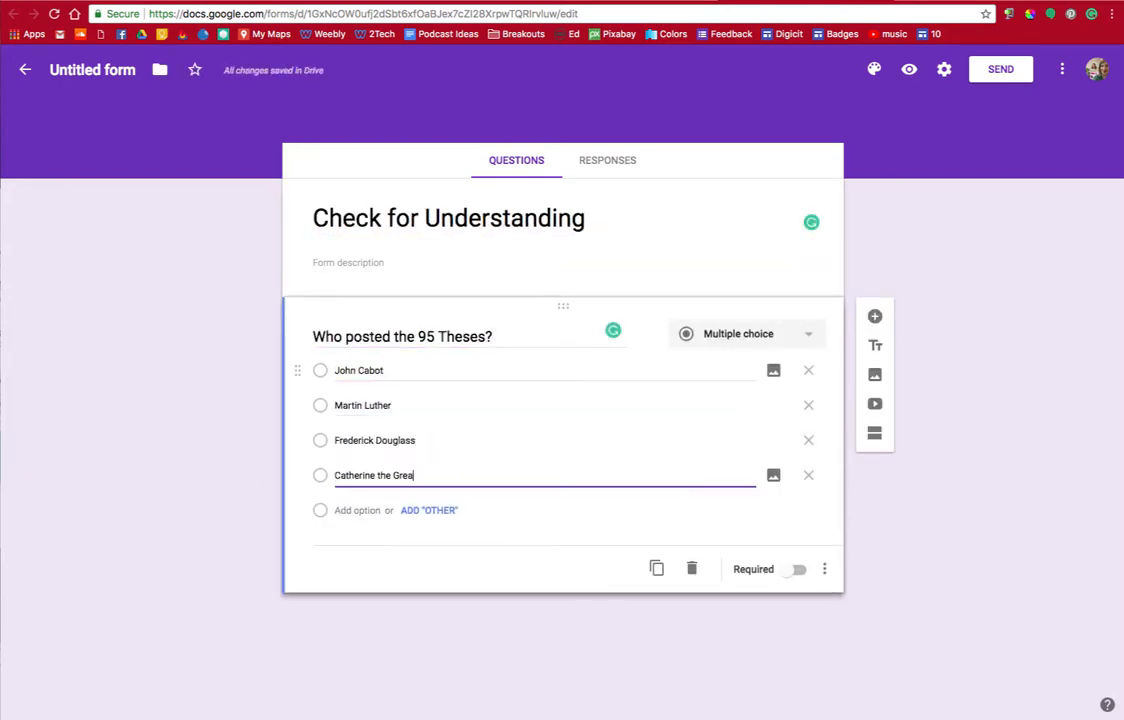
Add the question "Which king was beheaded during the French Revolution?" with options Charles I, Louis XIV, Louis XVI and Louis-Phillippe
{"action": "left_click", "coordinate": [875, 316]}
{"action": "type", "text": "Which king was beheaded during the French Revolution?"}
{"action": "key", "text": "Tab"}
{"action": "type", "text": "Charle"}
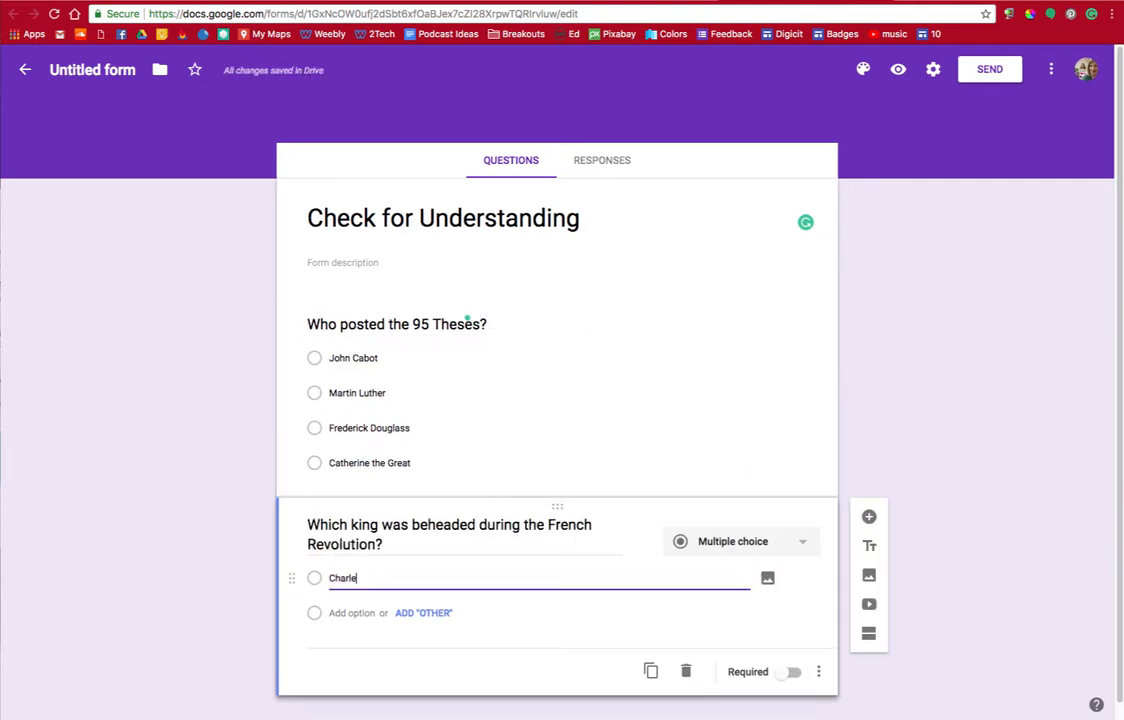
{"action": "type", "text": "s I"}
{"action": "key", "text": "Return"}
{"action": "type", "text": "Louis XIV"}
{"action": "key", "text": "Return"}
{"action": "type", "text": "Louis XVI"}
{"action": "key", "text": "Return"}
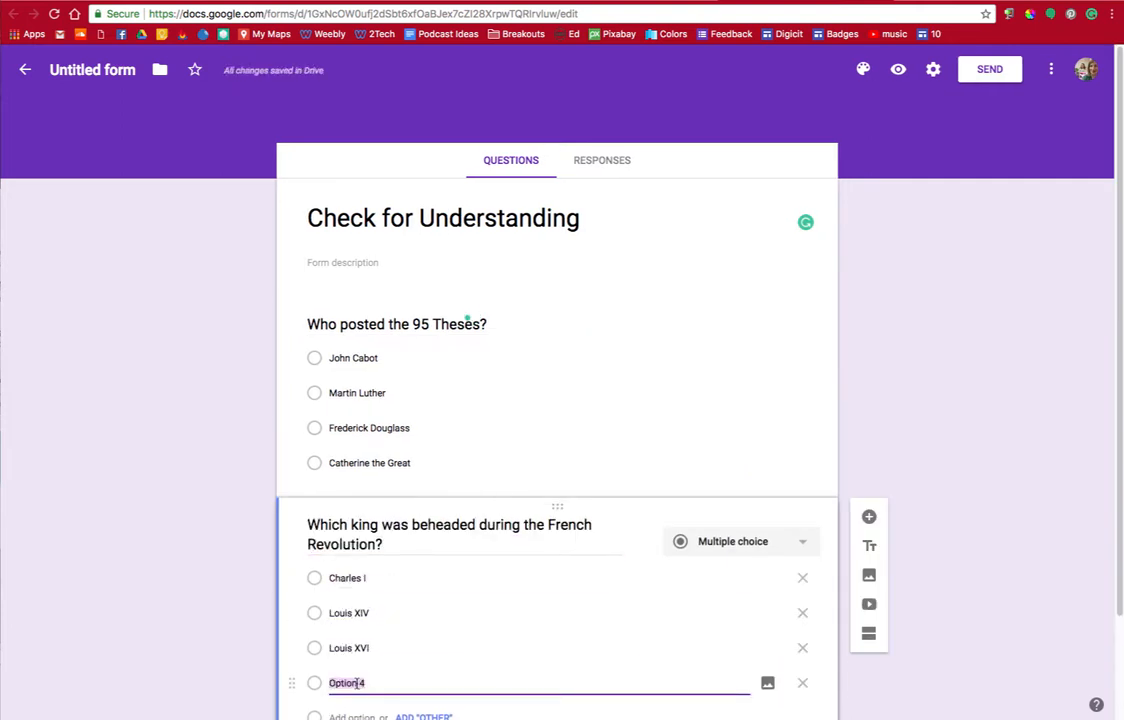
{"action": "type", "text": "Louis-Phillippe"}
Add a third question, "What year did the Declaration of Independence become a thing?", with 1760 as its first option
{"action": "left_click", "coordinate": [869, 516]}
{"action": "type", "text": "What year did the Declaration of Independence become a thing?"}
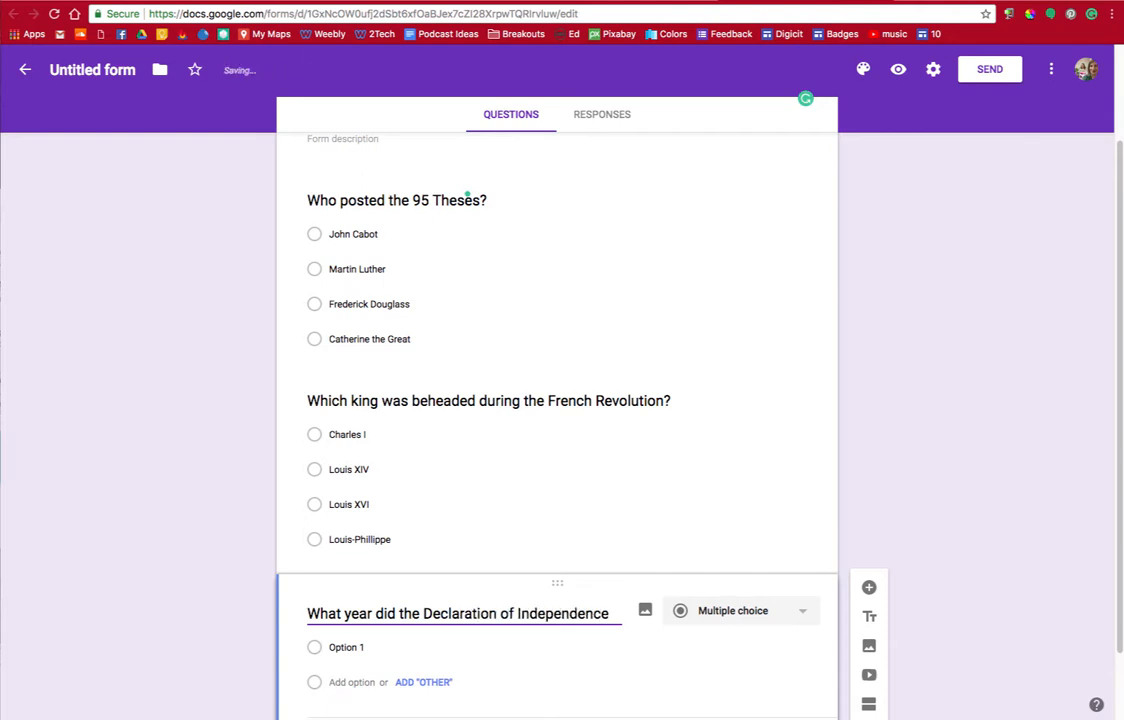
{"action": "key", "text": "Tab"}
{"action": "type", "text": "1760"}
Reword the third question to read "What year did the Declaration of Independence get sent to Britain?"
{"action": "left_click", "coordinate": [439, 620]}
{"action": "key", "text": "BackSpace"}
{"action": "key", "text": "BackSpace"}
{"action": "key", "text": "BackSpace"}
{"action": "key", "text": "BackSpace"}
{"action": "key", "text": "BackSpace"}
{"action": "key", "text": "BackSpace"}
{"action": "key", "text": "BackSpace"}
{"action": "key", "text": "BackSpace"}
{"action": "key", "text": "BackSpace"}
{"action": "key", "text": "BackSpace"}
{"action": "key", "text": "BackSpace"}
{"action": "key", "text": "BackSpace"}
{"action": "key", "text": "BackSpace"}
{"action": "key", "text": "BackSpace"}
{"action": "key", "text": "BackSpace"}
{"action": "type", "text": "get sent to the UK?"}
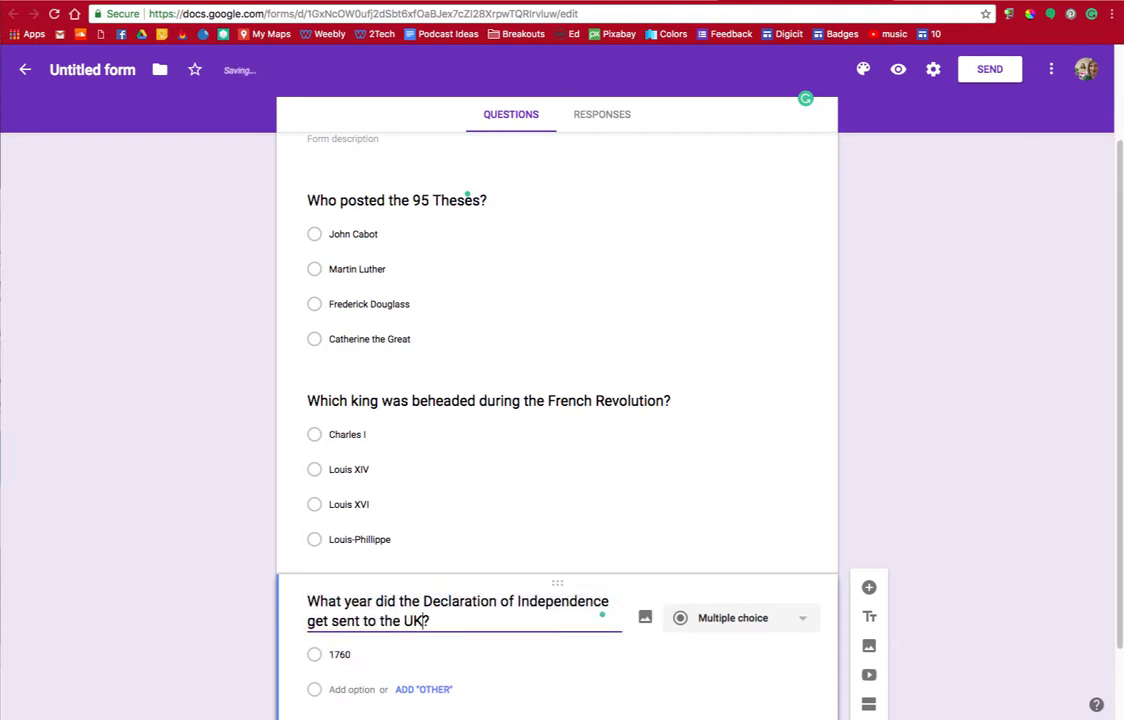
{"action": "key", "text": "BackSpace"}
{"action": "key", "text": "BackSpace"}
{"action": "key", "text": "BackSpace"}
{"action": "key", "text": "BackSpace"}
{"action": "key", "text": "BackSpace"}
{"action": "key", "text": "BackSpace"}
{"action": "key", "text": "BackSpace"}
{"action": "type", "text": "Britain?"}
Add 1772, 1776 and 1783 as the remaining answer options of the Declaration of Independence question
{"action": "left_click", "coordinate": [359, 689]}
{"action": "type", "text": "1772"}
{"action": "scroll", "coordinate": [354, 592], "scroll_direction": "down", "scroll_amount": 3}
{"action": "left_click", "coordinate": [354, 592]}
{"action": "type", "text": "1776"}
{"action": "key", "text": "Return"}
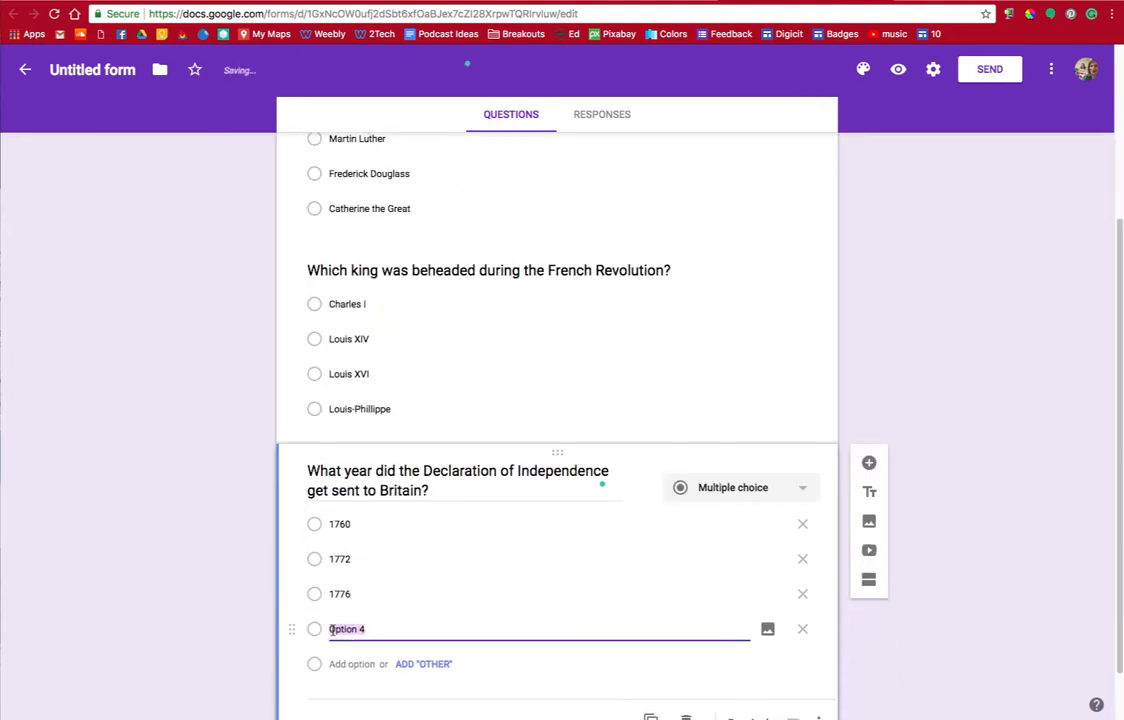
Apply the dark, multicoloured fireworks image from the Illustrations themes as the form's header
{"action": "scroll", "coordinate": [858, 396], "scroll_direction": "up", "scroll_amount": 5}
{"action": "left_click", "coordinate": [1051, 69]}
{"action": "left_click", "coordinate": [900, 262]}
{"action": "left_click", "coordinate": [323, 231]}
{"action": "scroll", "coordinate": [590, 457], "scroll_direction": "down", "scroll_amount": 5}
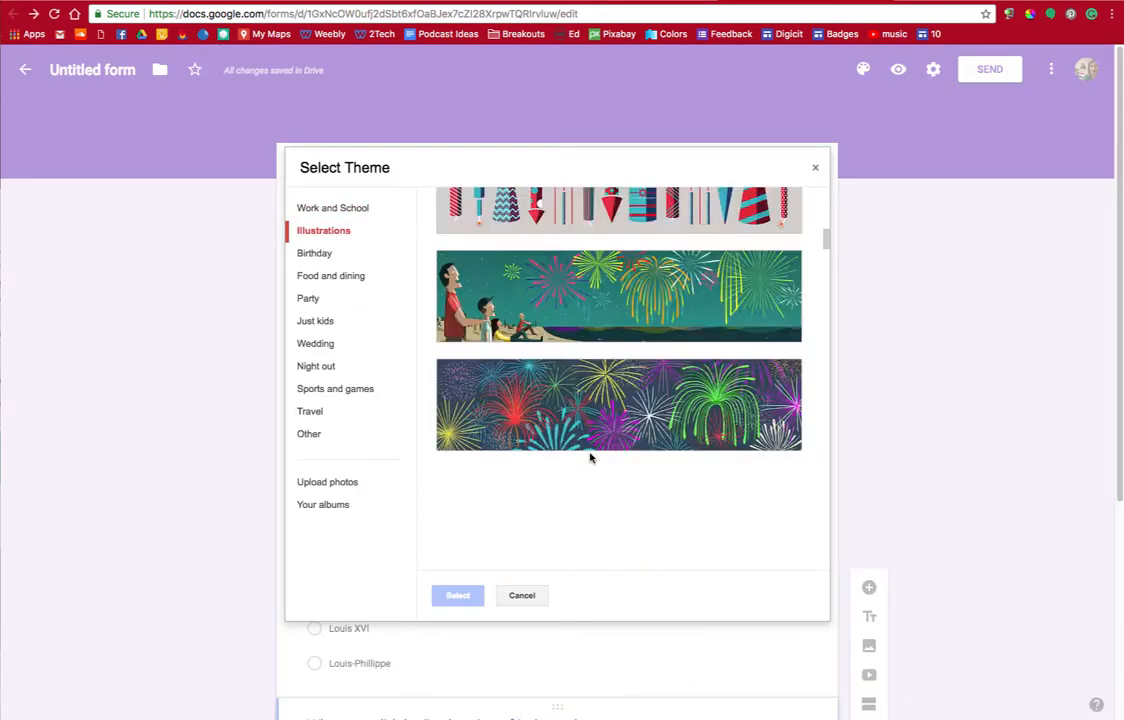
{"action": "left_click", "coordinate": [590, 446]}
{"action": "left_click", "coordinate": [457, 595]}
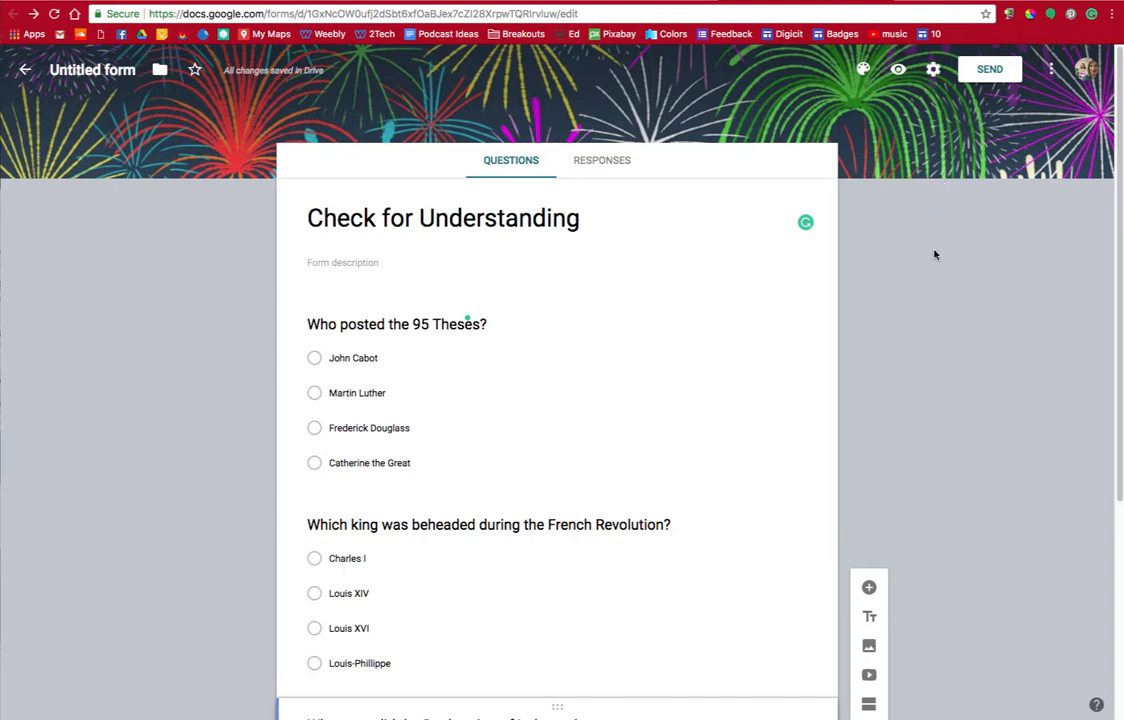
Replace the untitled file name with the form's title, "Check for Understanding"
{"action": "scroll", "coordinate": [935, 255], "scroll_direction": "down", "scroll_amount": 5}
{"action": "scroll", "coordinate": [935, 255], "scroll_direction": "up", "scroll_amount": 3}
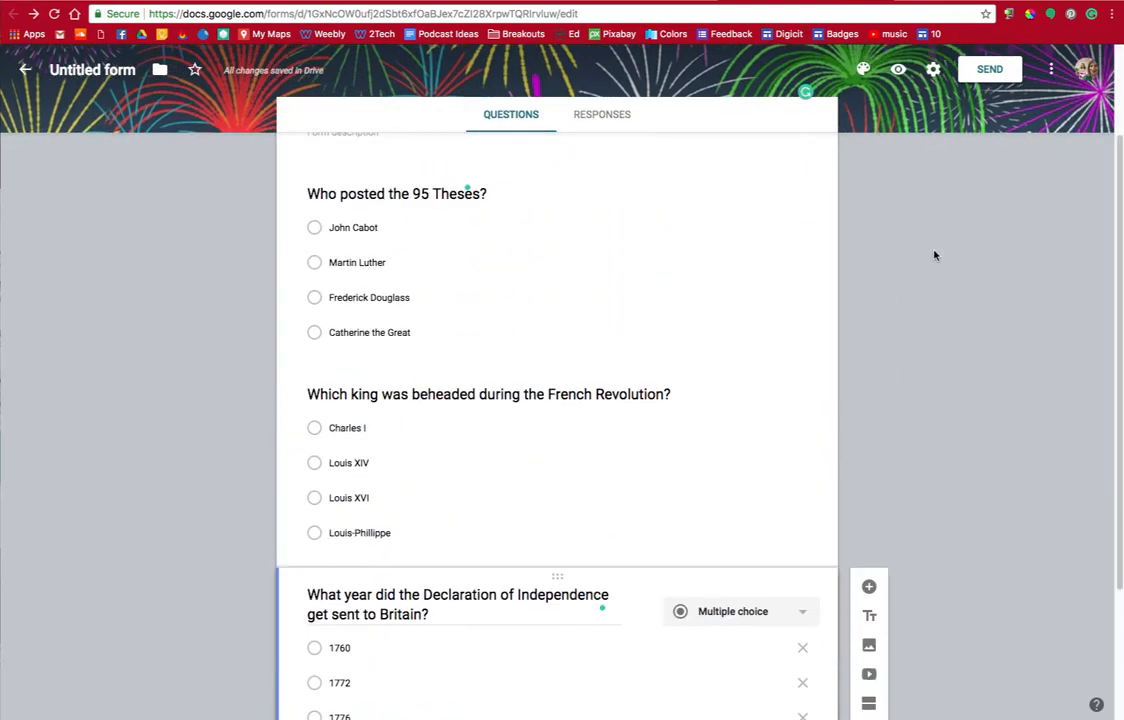
{"action": "scroll", "coordinate": [935, 255], "scroll_direction": "up", "scroll_amount": 1}
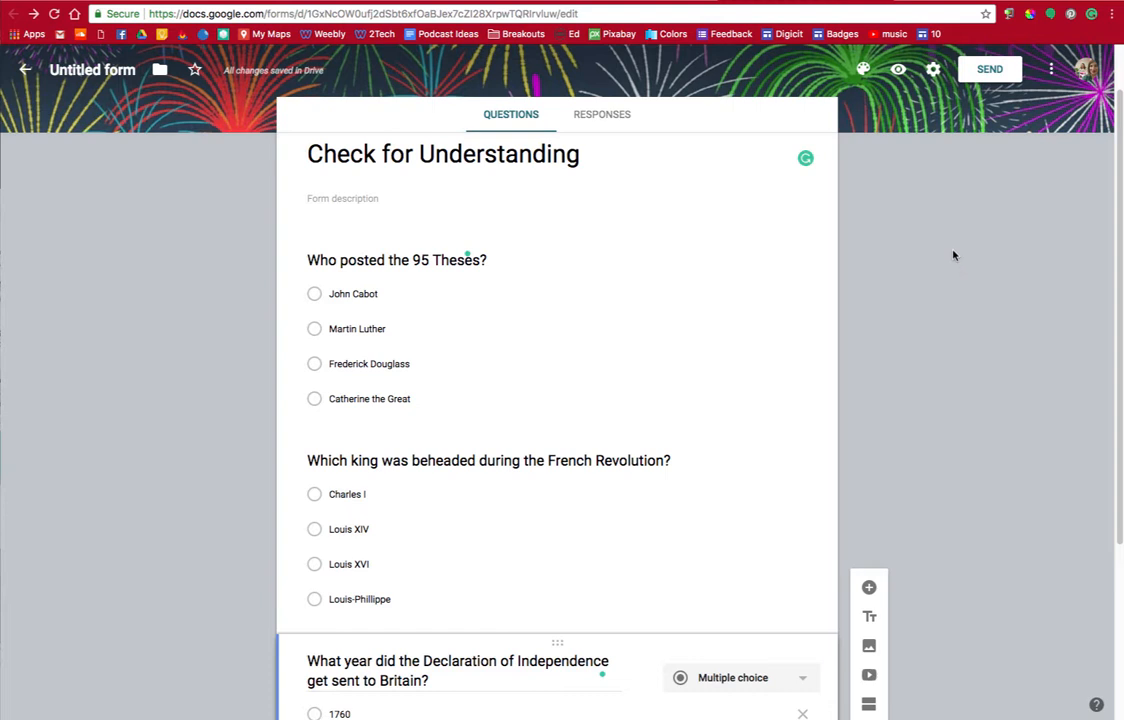
{"action": "double_click", "coordinate": [70, 70]}
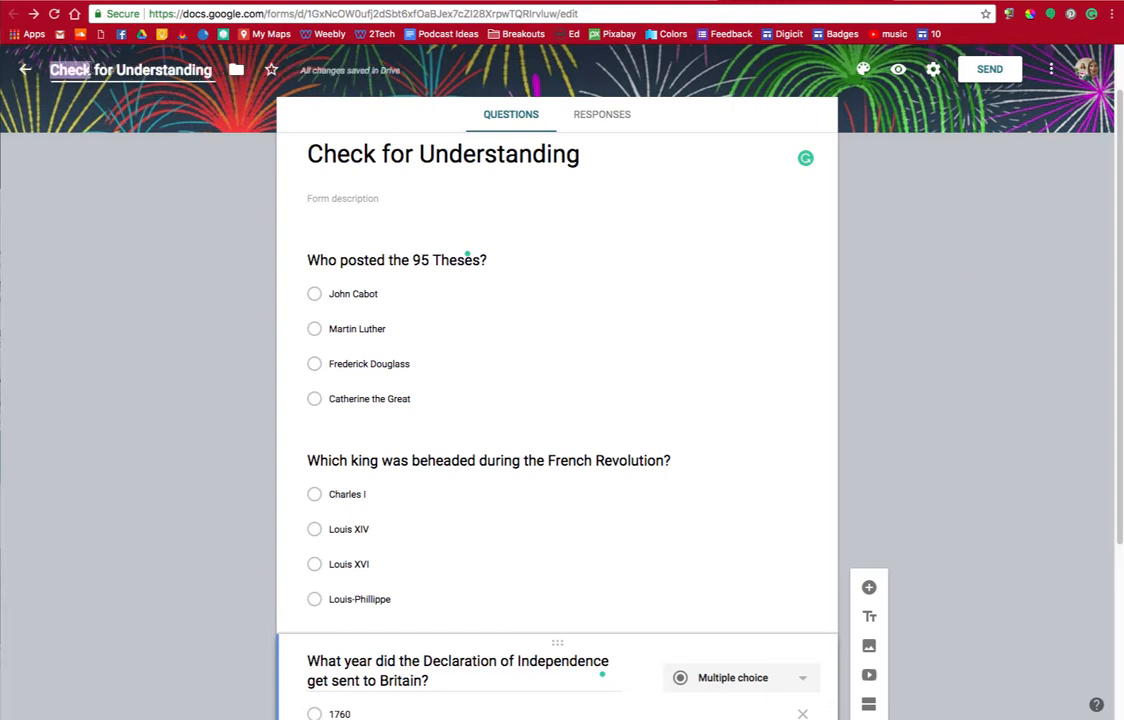
Turn the form into a quiz in its settings and save the change
{"action": "left_click", "coordinate": [933, 72]}
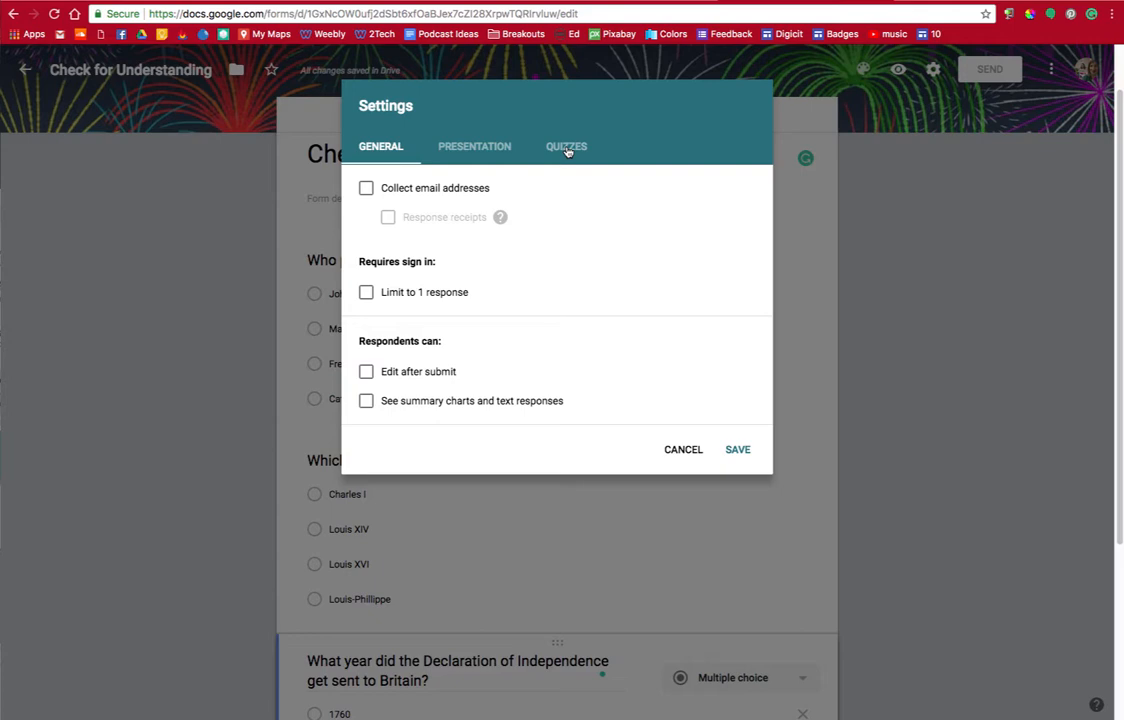
{"action": "left_click", "coordinate": [567, 148]}
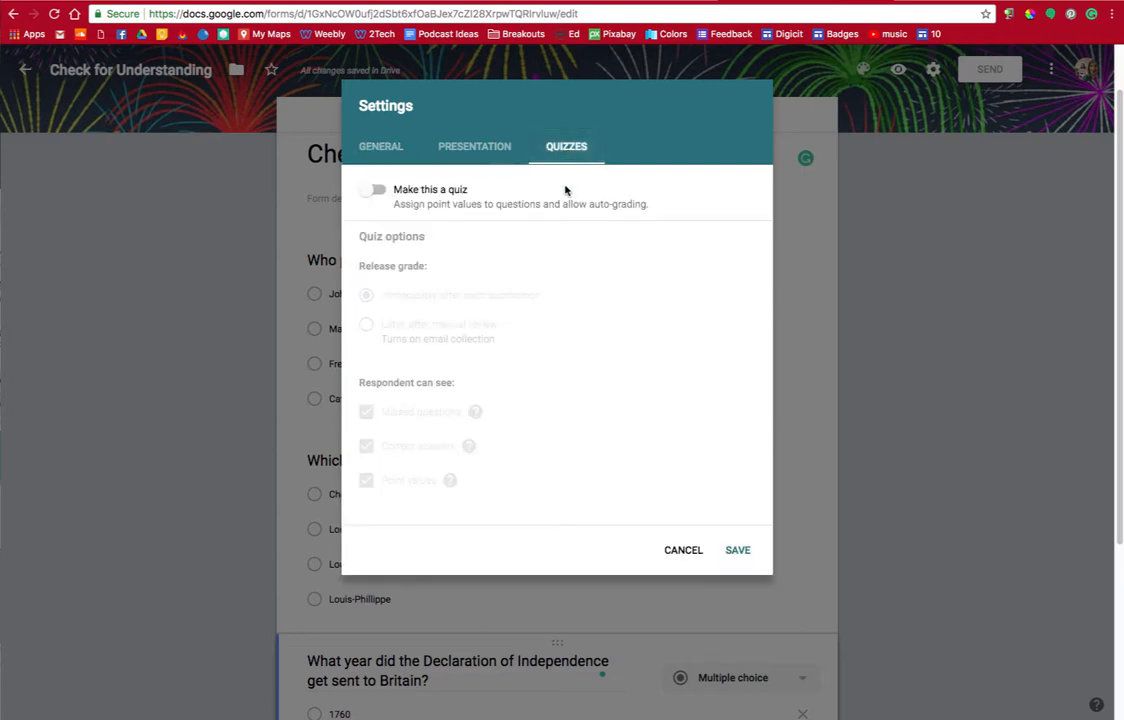
{"action": "left_click", "coordinate": [373, 189]}
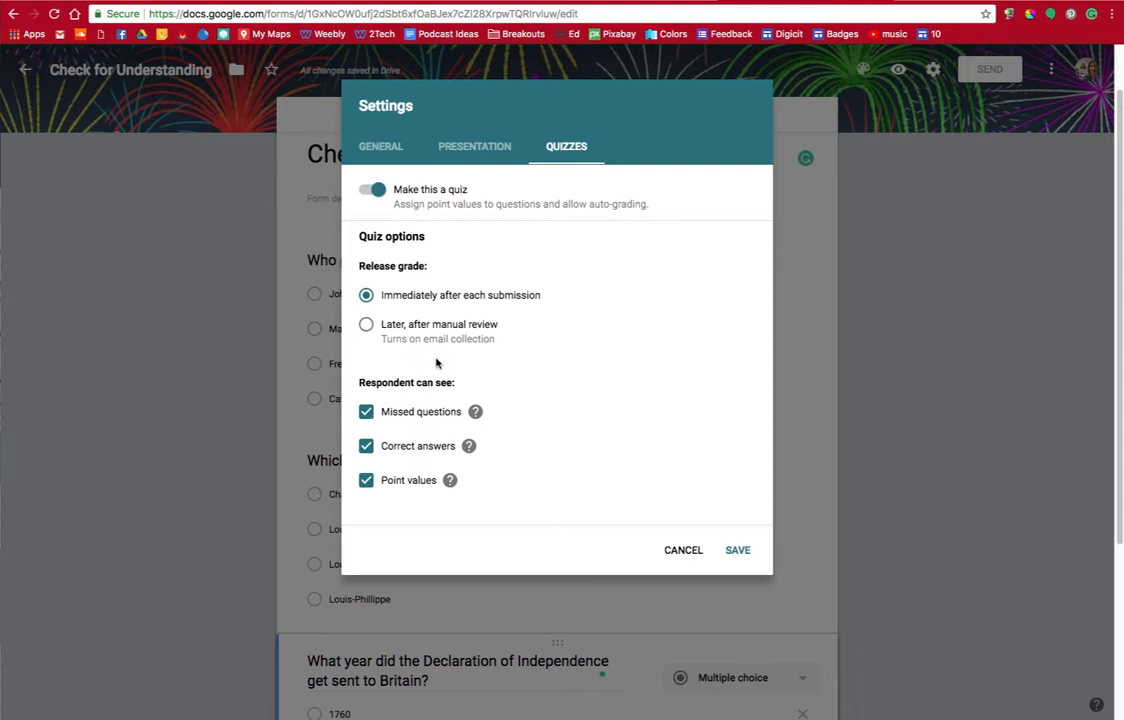
{"action": "left_click", "coordinate": [740, 551]}
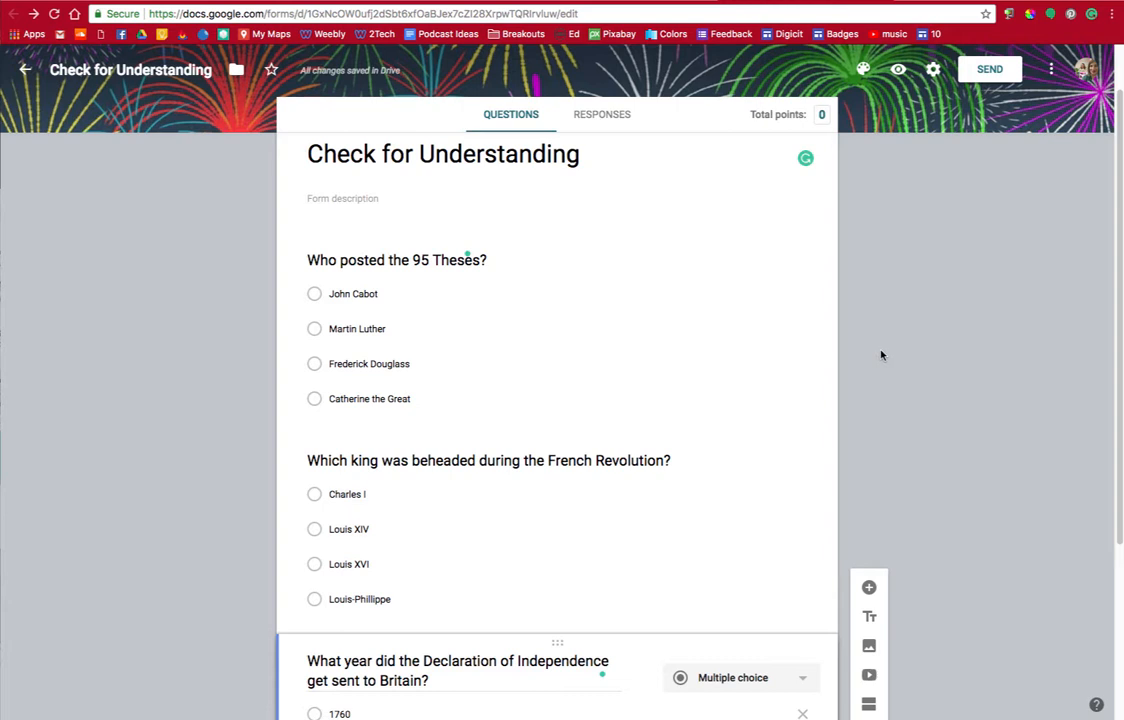
Set Martin Luther as the correct answer to the 95 Theses question, worth 1 point
{"action": "left_click", "coordinate": [400, 330]}
{"action": "left_click", "coordinate": [359, 509]}
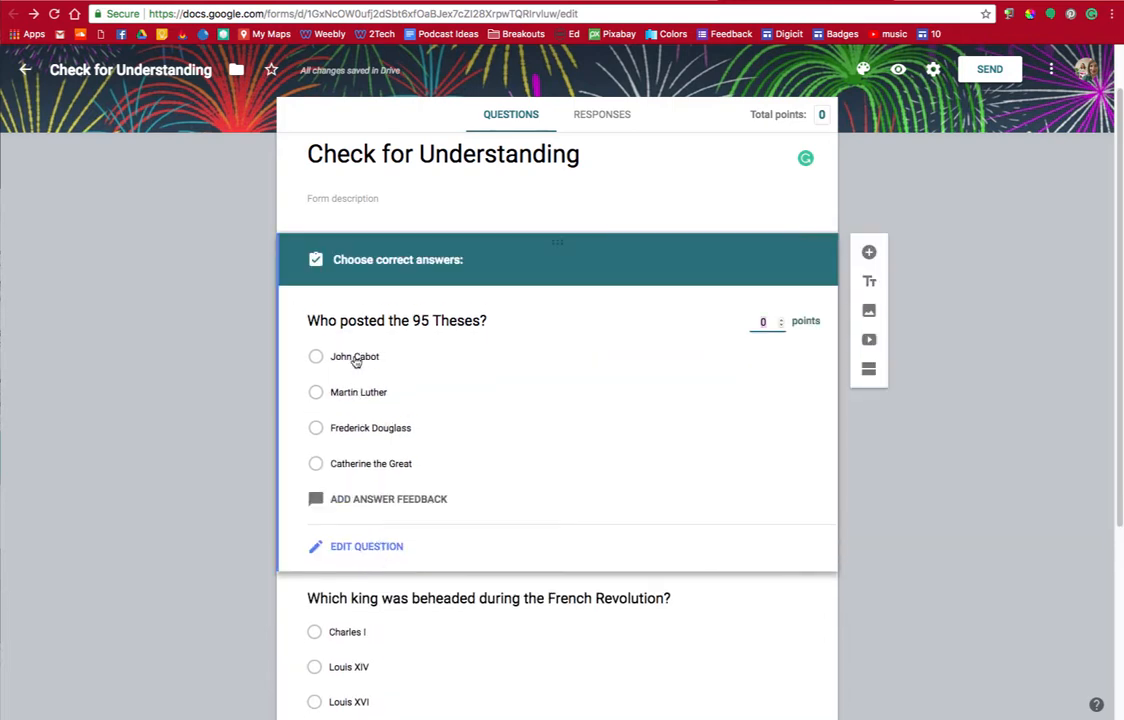
{"action": "left_click", "coordinate": [355, 392]}
{"action": "left_click", "coordinate": [781, 320]}
{"action": "left_click", "coordinate": [369, 546]}
Set Louis XVI as the correct answer to the French Revolution question, worth 1 point
{"action": "scroll", "coordinate": [369, 530], "scroll_direction": "down", "scroll_amount": 3}
{"action": "left_click", "coordinate": [352, 543]}
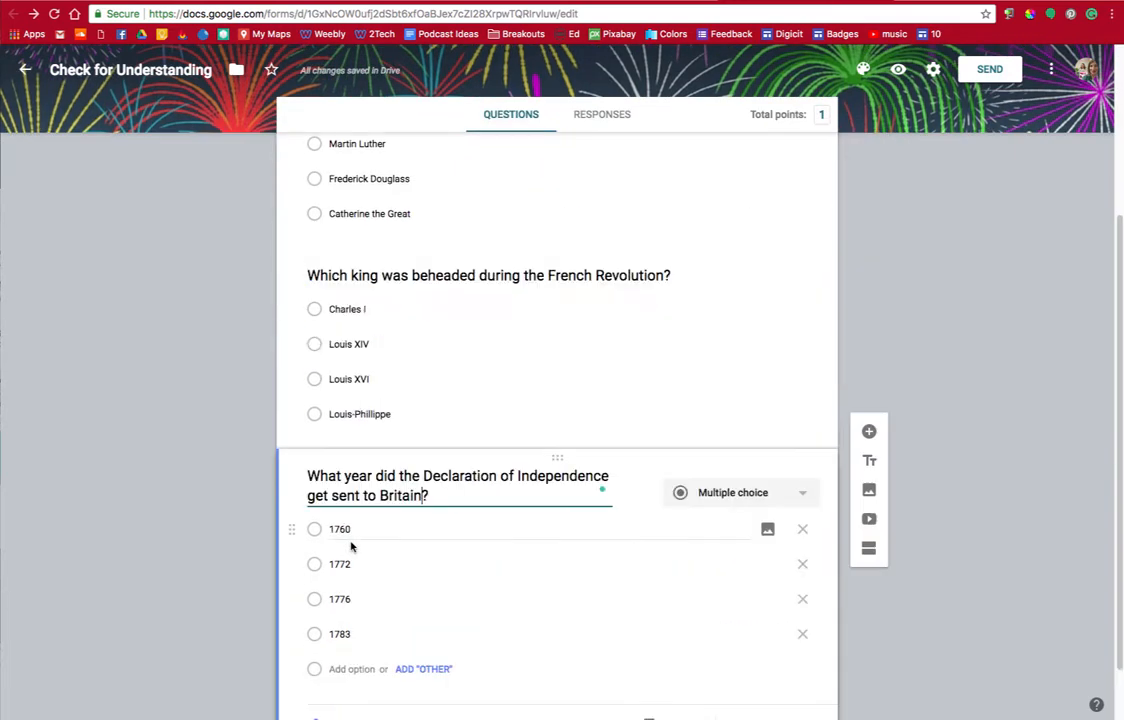
{"action": "left_click", "coordinate": [350, 400]}
{"action": "left_click", "coordinate": [355, 526]}
{"action": "left_click", "coordinate": [346, 442]}
{"action": "left_click", "coordinate": [781, 333]}
{"action": "left_click", "coordinate": [364, 562]}
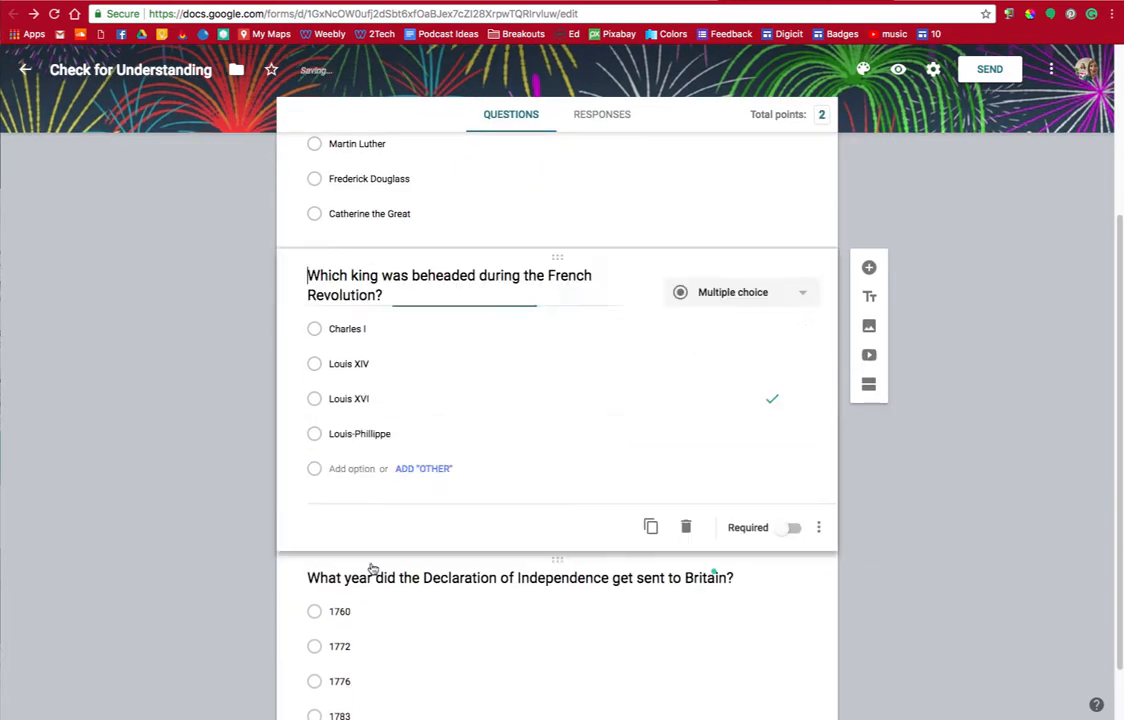
Set 1776 as the correct answer to the Declaration of Independence question, worth 1 point
{"action": "left_click", "coordinate": [371, 575]}
{"action": "left_click", "coordinate": [355, 651]}
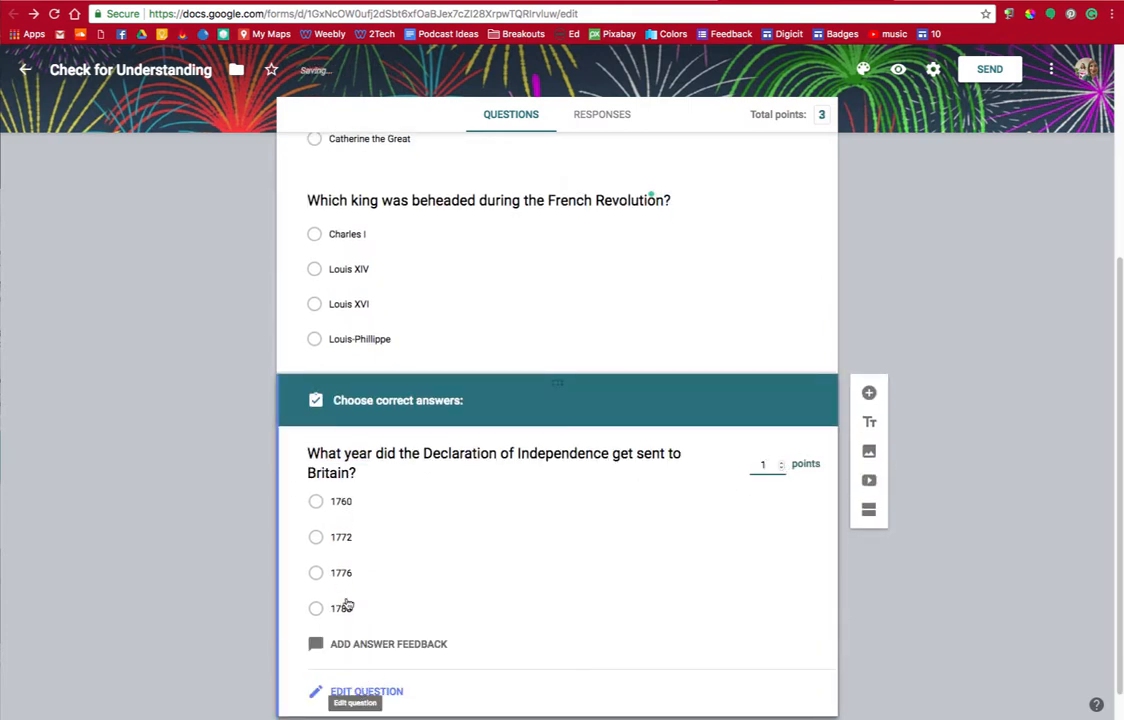
{"action": "left_click", "coordinate": [341, 572]}
Preview the quiz as respondents see it, select its web address, and look through all the questions
{"action": "scroll", "coordinate": [878, 494], "scroll_direction": "up", "scroll_amount": 5}
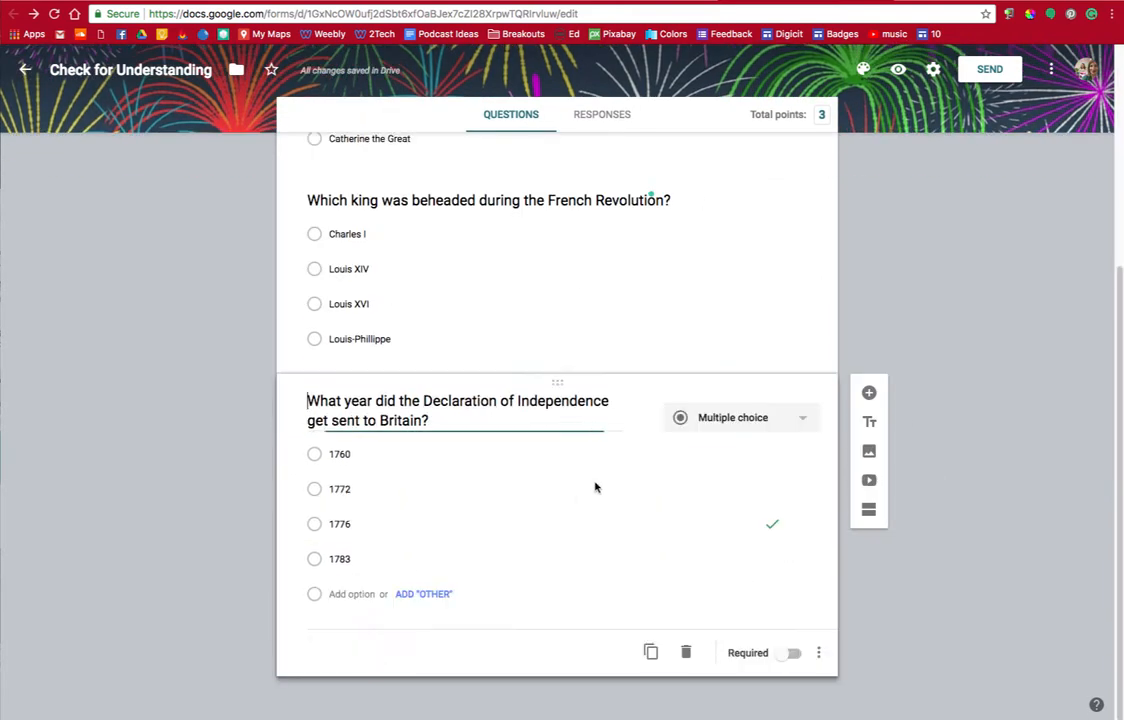
{"action": "scroll", "coordinate": [745, 429], "scroll_direction": "up", "scroll_amount": 5}
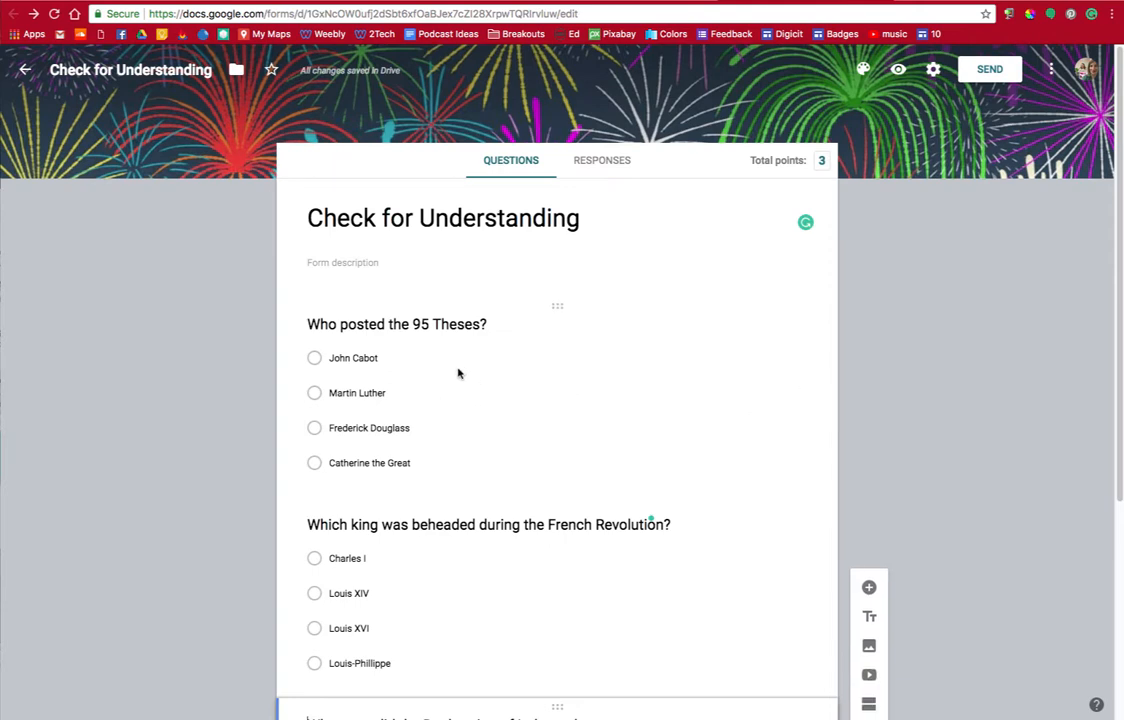
{"action": "left_click", "coordinate": [898, 70]}
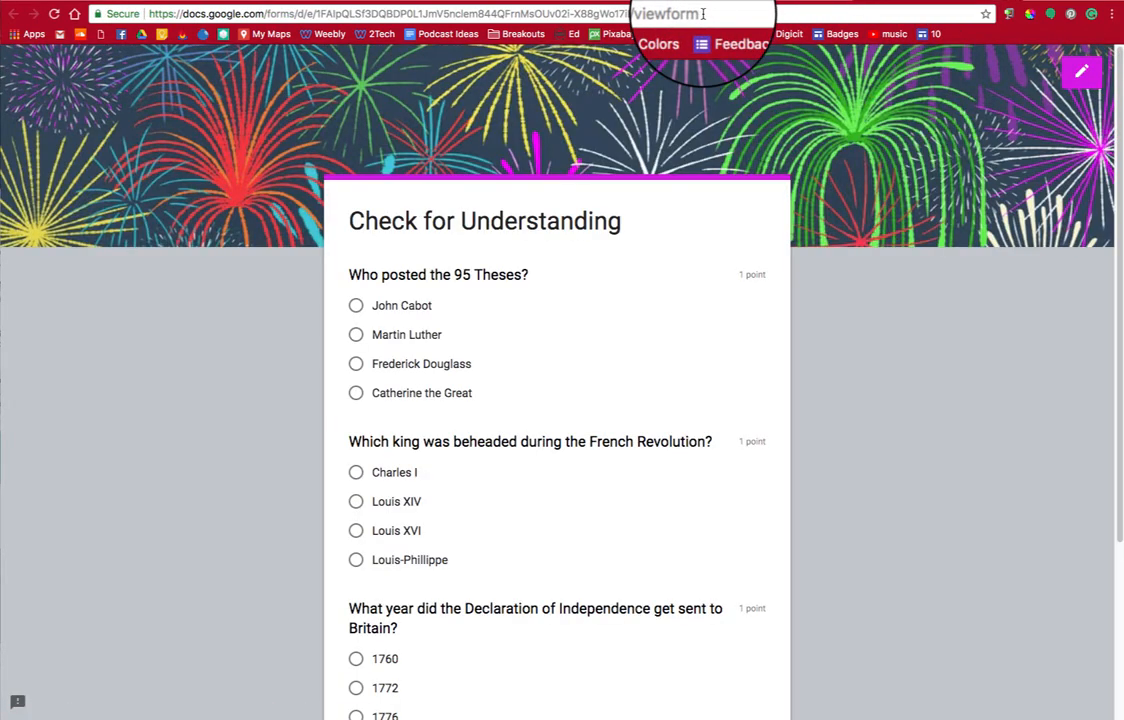
{"action": "left_click", "coordinate": [700, 14]}
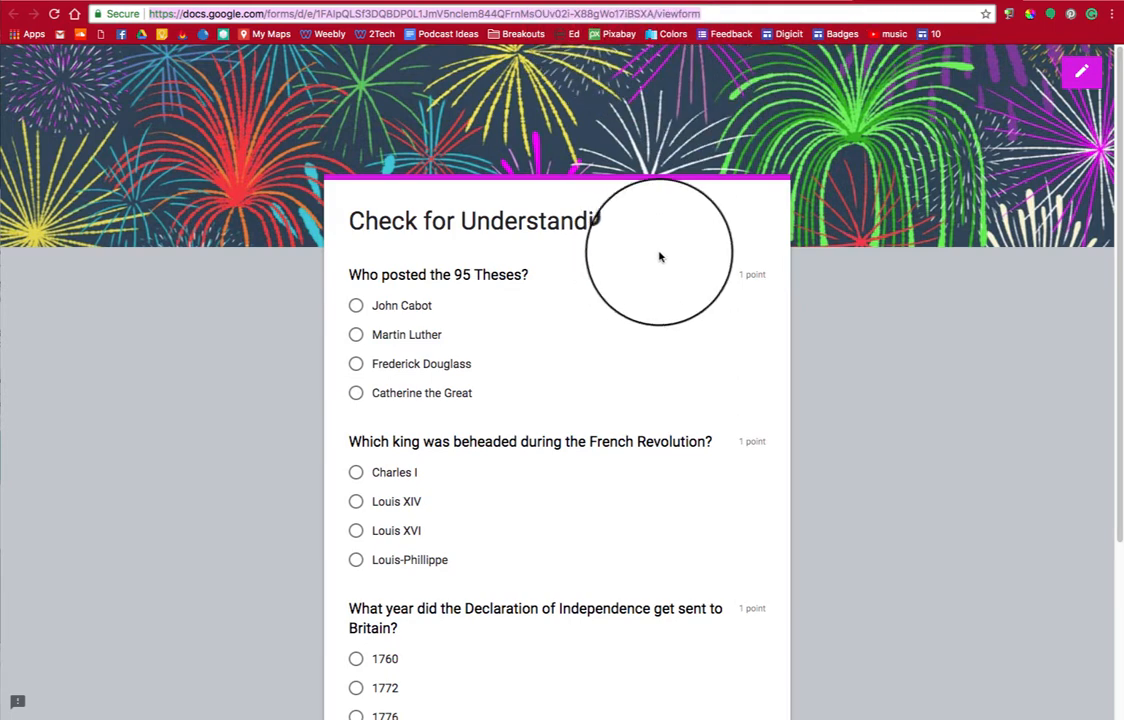
{"action": "scroll", "coordinate": [672, 243], "scroll_direction": "down", "scroll_amount": 5}
{"action": "scroll", "coordinate": [672, 243], "scroll_direction": "up", "scroll_amount": 2}
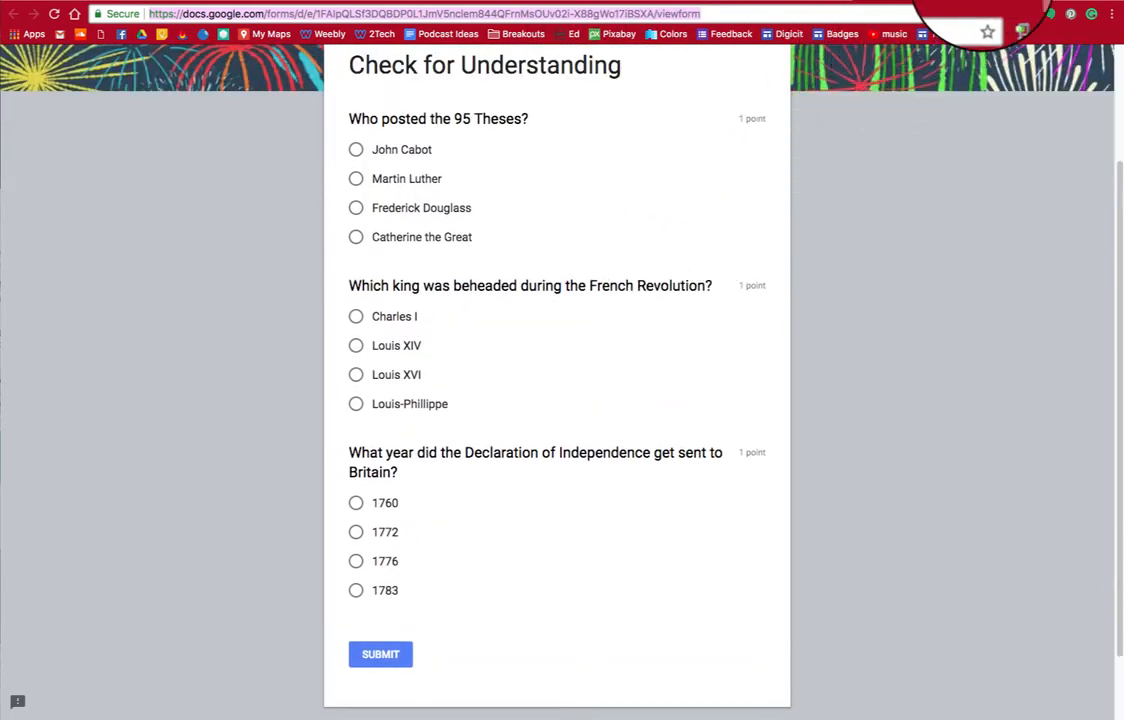
{"action": "left_click", "coordinate": [1008, 1]}
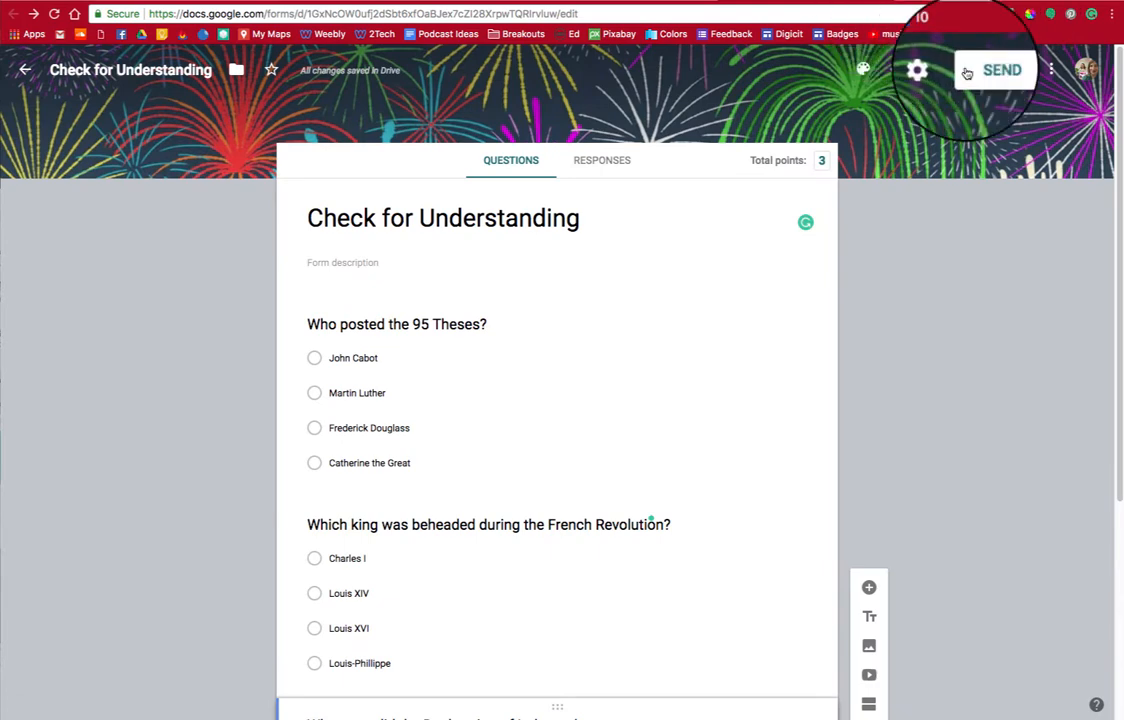
View the form's sending options and close them without sending
{"action": "left_click", "coordinate": [987, 80]}
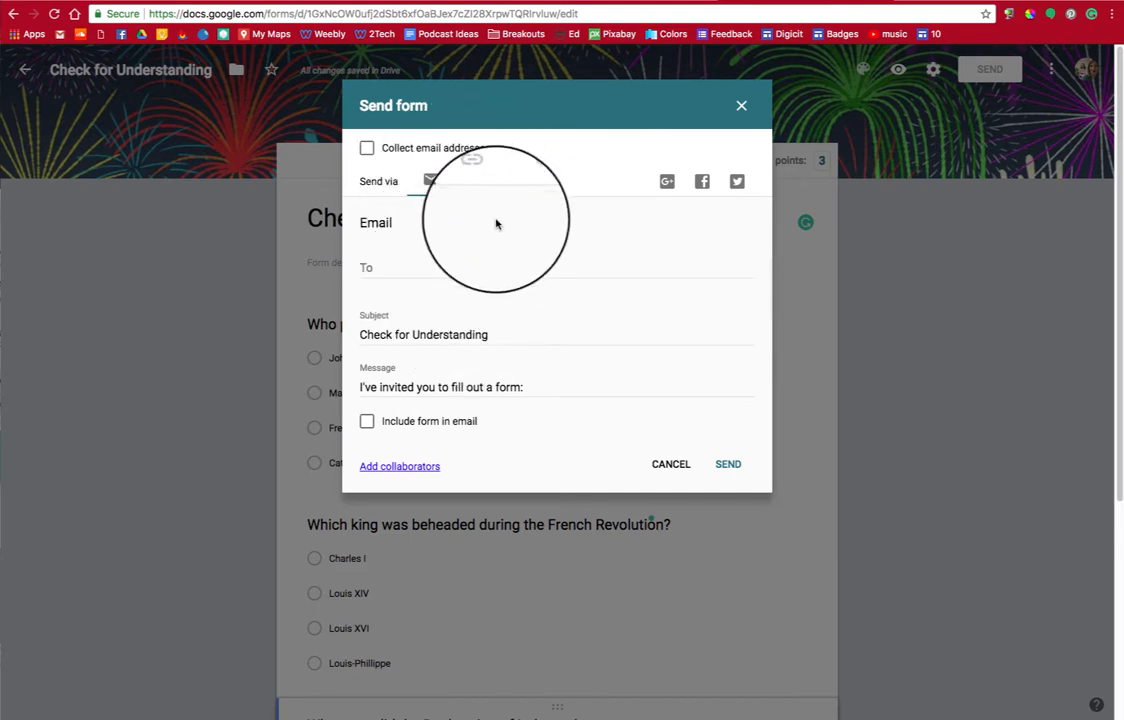
{"action": "left_click", "coordinate": [743, 105]}
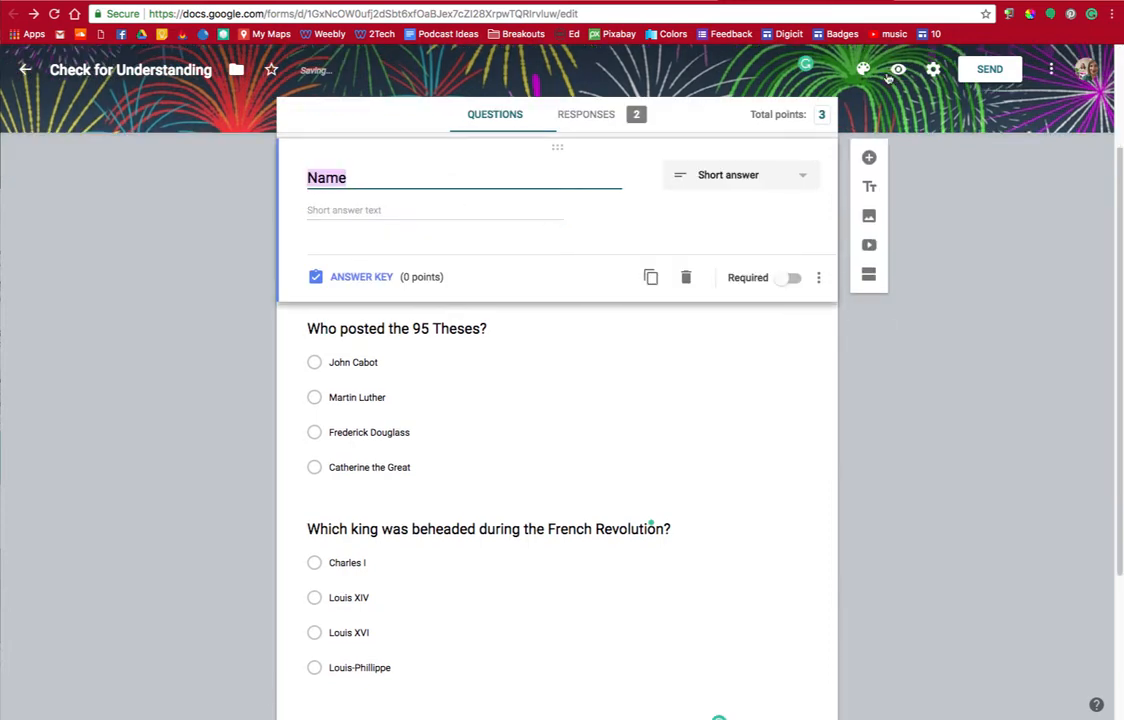
Open the quiz preview and submit a test response named "one", answering all three questions with Martin Luther for the first
{"action": "left_click", "coordinate": [898, 69]}
{"action": "left_click", "coordinate": [434, 316]}
{"action": "type", "text": "one"}
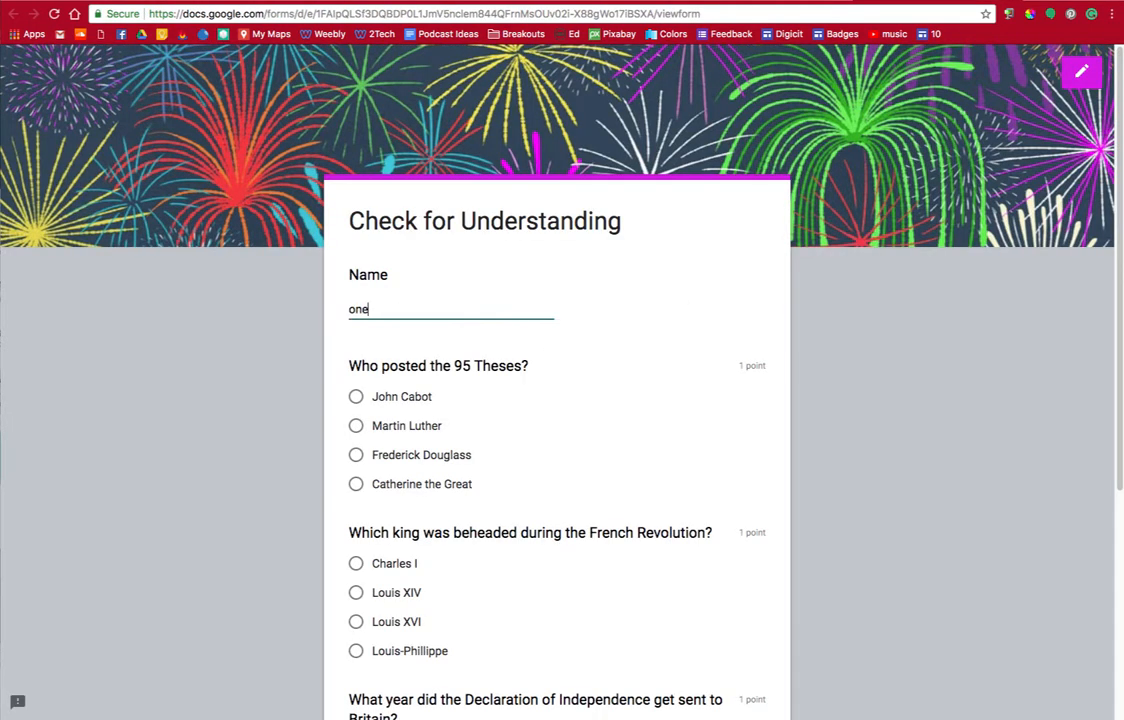
{"action": "left_click", "coordinate": [356, 425]}
{"action": "scroll", "coordinate": [444, 514], "scroll_direction": "down", "scroll_amount": 2}
{"action": "left_click", "coordinate": [356, 469]}
{"action": "left_click", "coordinate": [385, 630]}
{"action": "scroll", "coordinate": [391, 600], "scroll_direction": "down", "scroll_amount": 3}
{"action": "left_click", "coordinate": [397, 552]}
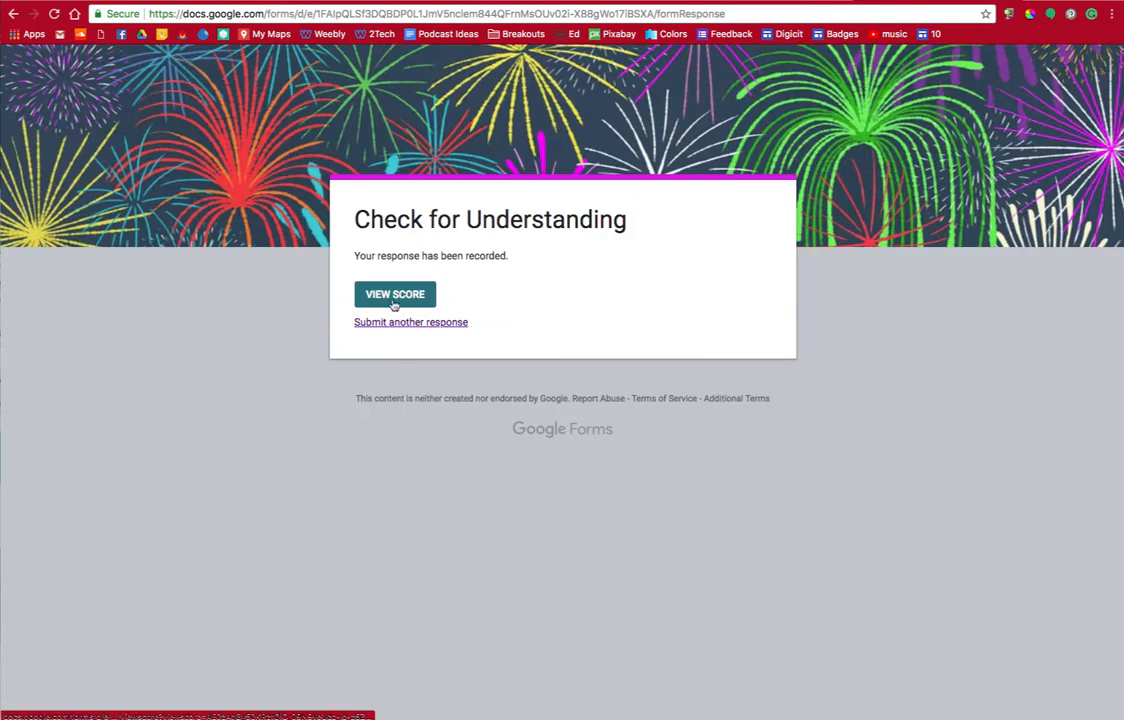
Submit another response named "two", answering Frederick Douglass, Louis XVI and 1760
{"action": "left_click", "coordinate": [411, 321]}
{"action": "left_click", "coordinate": [392, 309]}
{"action": "type", "text": "two"}
{"action": "left_click", "coordinate": [356, 454]}
{"action": "left_click", "coordinate": [356, 621]}
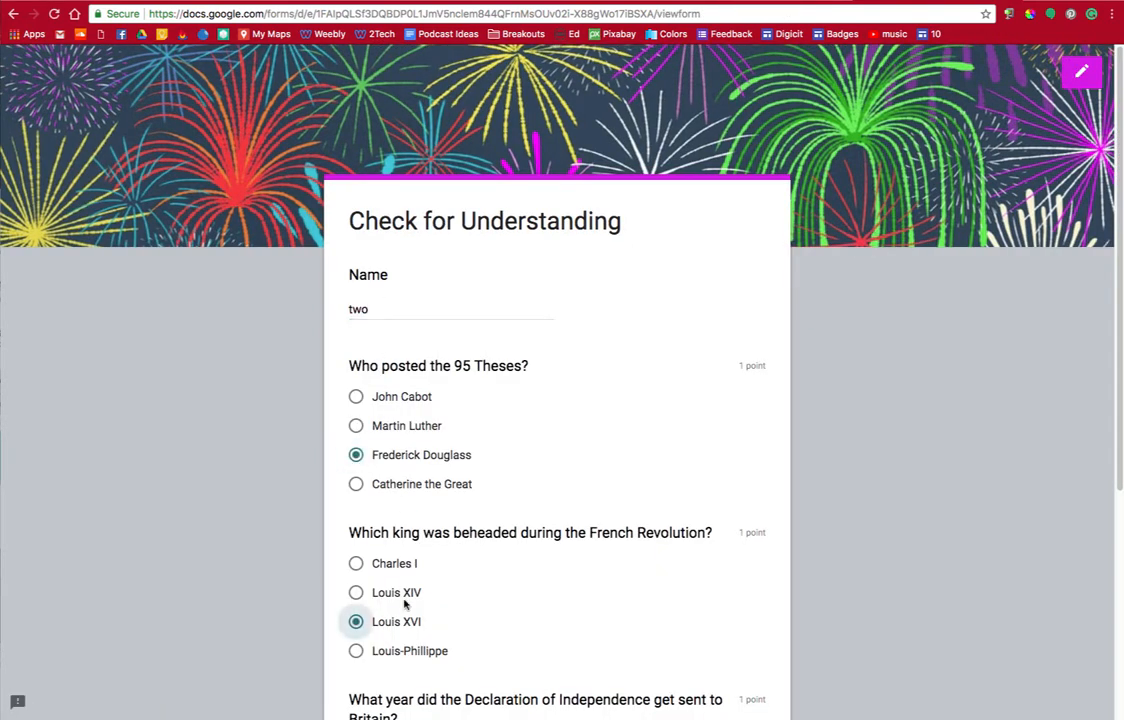
{"action": "scroll", "coordinate": [405, 604], "scroll_direction": "down", "scroll_amount": 4}
{"action": "left_click", "coordinate": [354, 399]}
{"action": "left_click", "coordinate": [379, 552]}
Submit another response named "three", answering Catherine the Great, Louis XVI and 1776
{"action": "left_click", "coordinate": [416, 321]}
{"action": "left_click", "coordinate": [398, 312]}
{"action": "type", "text": "tgree"}
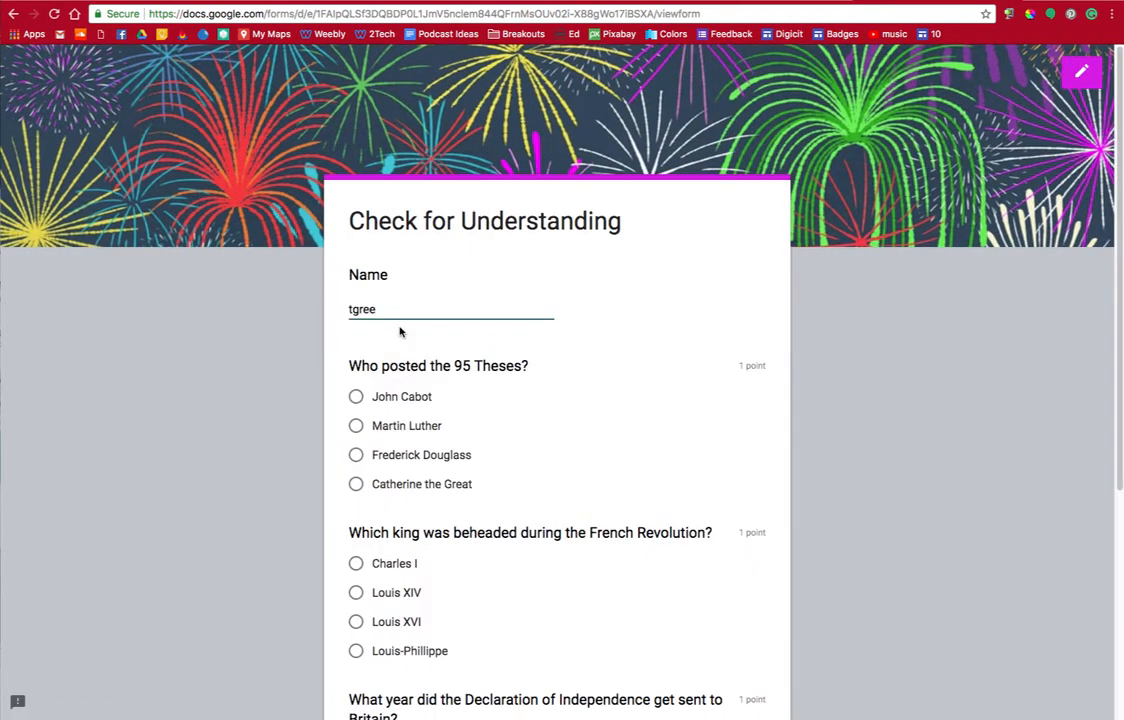
{"action": "key", "text": "BackSpace"}
{"action": "key", "text": "BackSpace"}
{"action": "key", "text": "BackSpace"}
{"action": "key", "text": "BackSpace"}
{"action": "type", "text": "hree"}
{"action": "left_click", "coordinate": [412, 485]}
{"action": "left_click", "coordinate": [412, 621]}
{"action": "scroll", "coordinate": [425, 590], "scroll_direction": "down", "scroll_amount": 4}
{"action": "left_click", "coordinate": [422, 525]}
{"action": "left_click", "coordinate": [386, 614]}
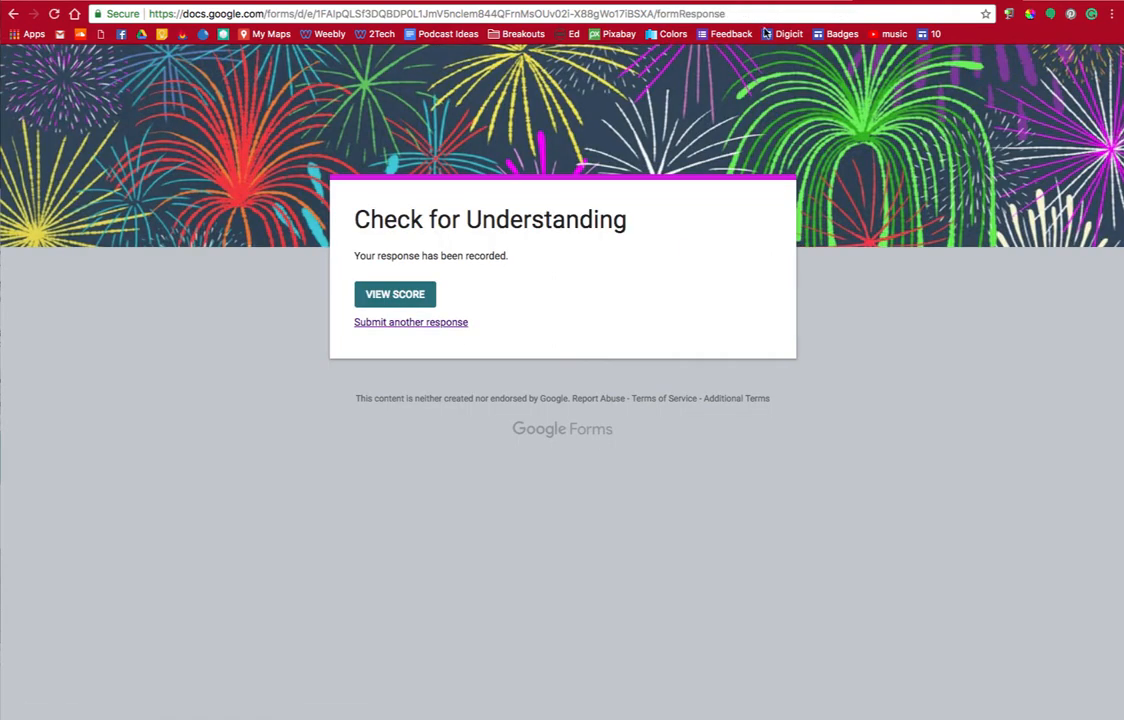
Return to the form editor and review the response summary, including the points distribution, frequently missed questions and per-question answer charts
{"action": "left_click", "coordinate": [780, 2]}
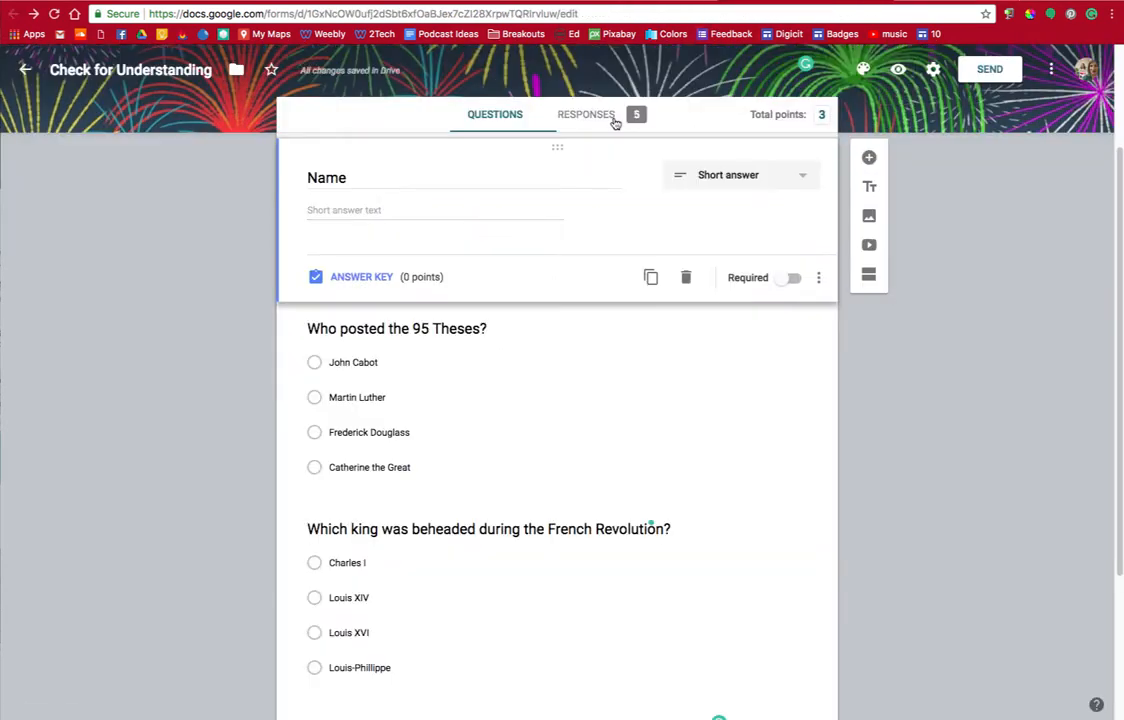
{"action": "left_click", "coordinate": [614, 117]}
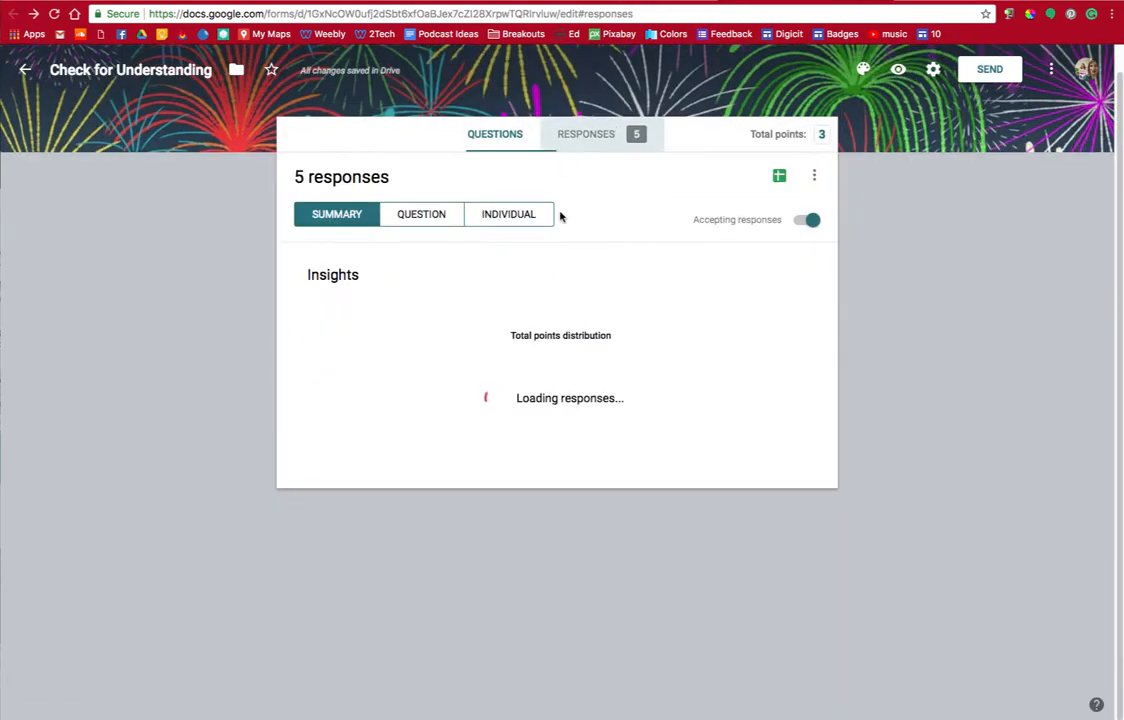
{"action": "scroll", "coordinate": [565, 216], "scroll_direction": "down", "scroll_amount": 2}
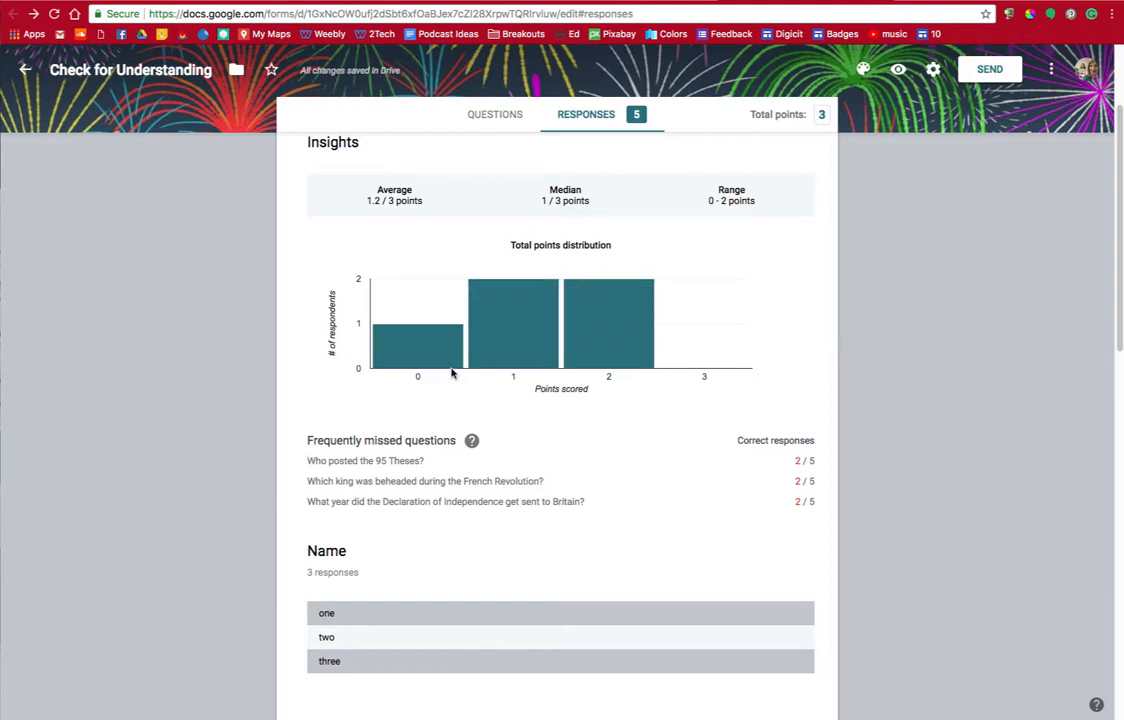
{"action": "mouse_move", "coordinate": [525, 366]}
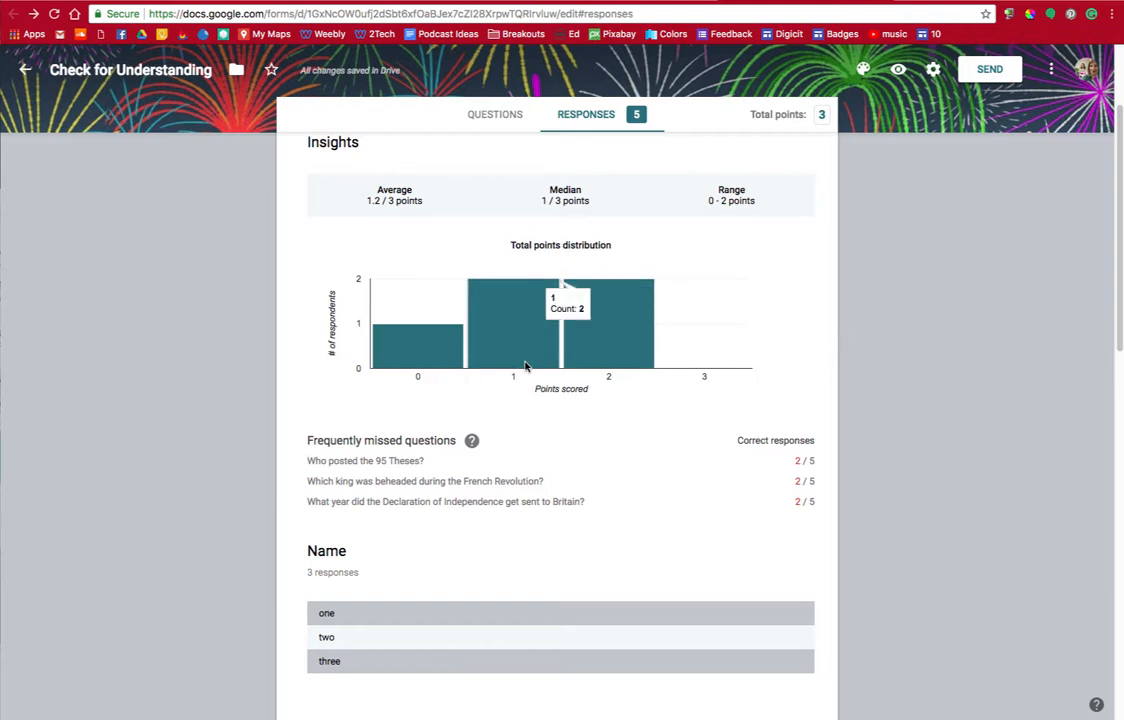
{"action": "scroll", "coordinate": [527, 366], "scroll_direction": "down", "scroll_amount": 5}
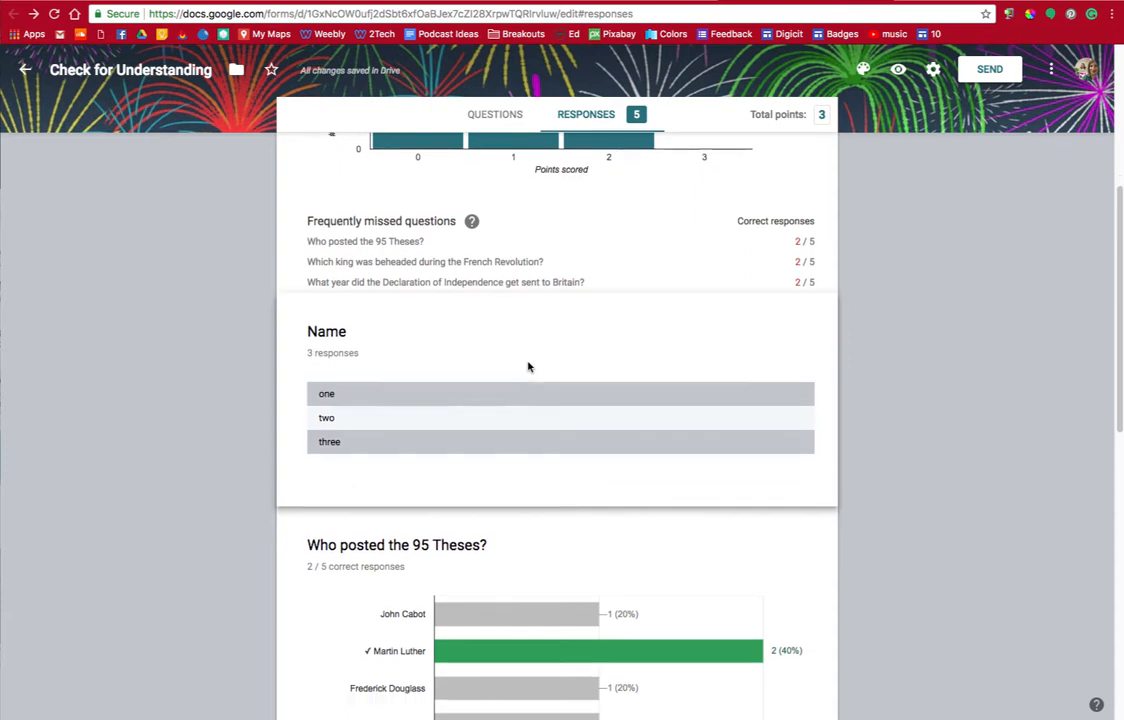
{"action": "scroll", "coordinate": [528, 366], "scroll_direction": "down", "scroll_amount": 2}
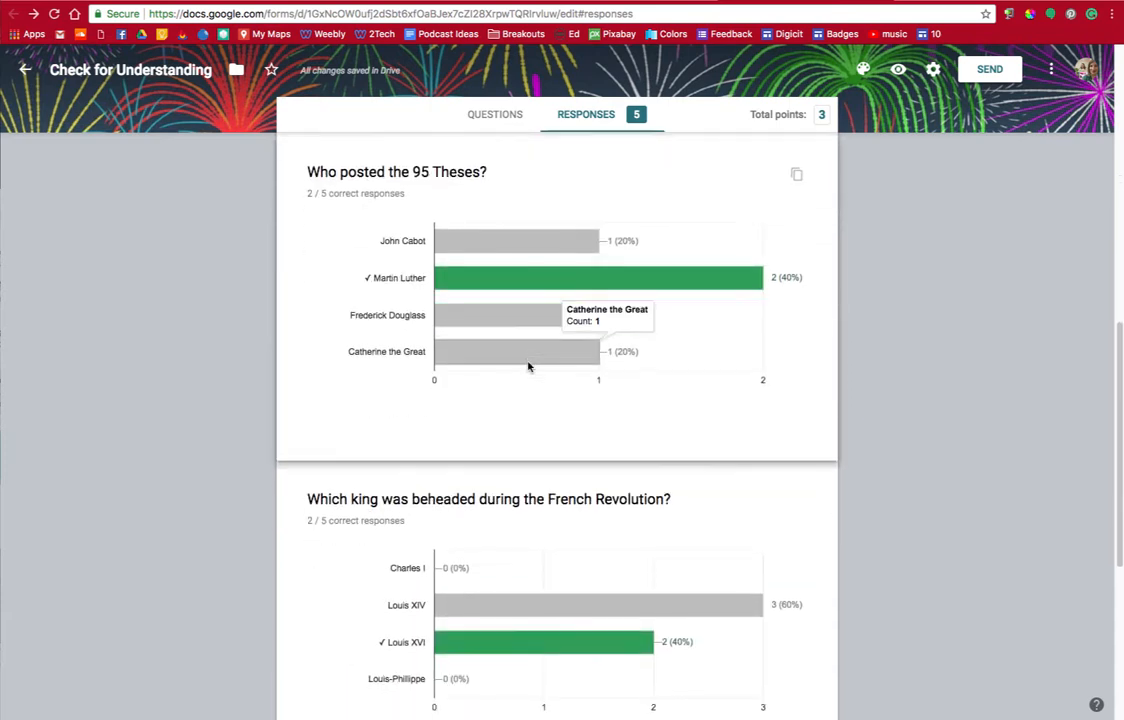
{"action": "scroll", "coordinate": [528, 366], "scroll_direction": "down", "scroll_amount": 2}
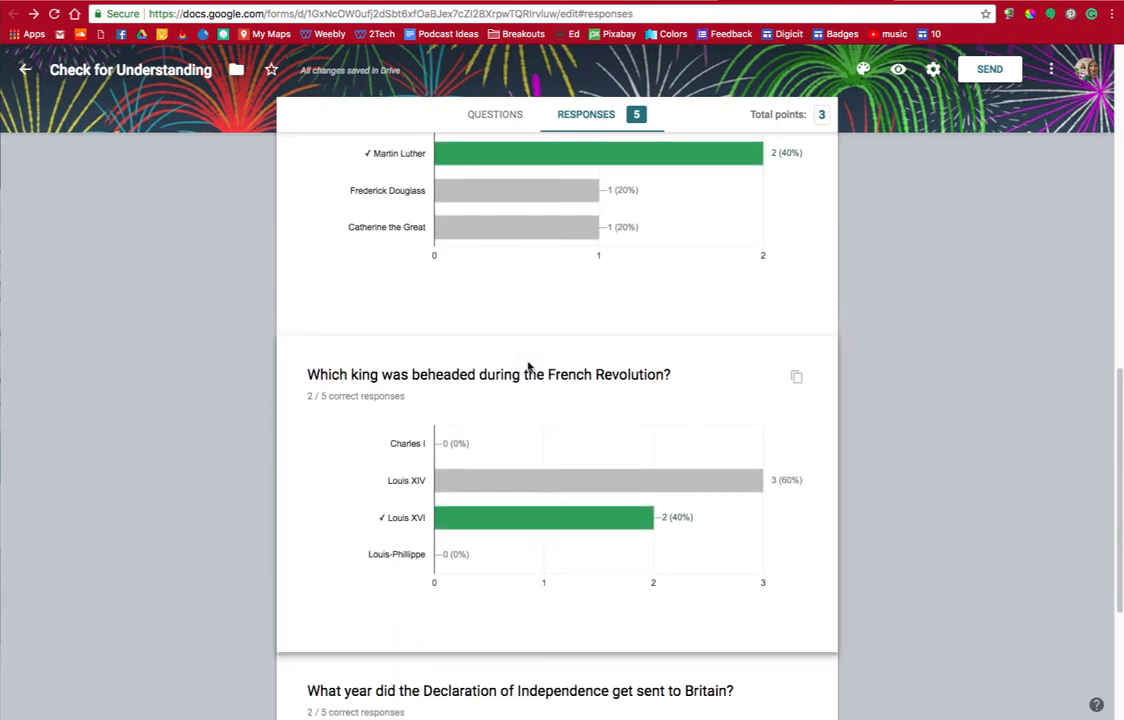
{"action": "scroll", "coordinate": [528, 366], "scroll_direction": "down", "scroll_amount": 2}
{"action": "scroll", "coordinate": [528, 366], "scroll_direction": "up", "scroll_amount": 6}
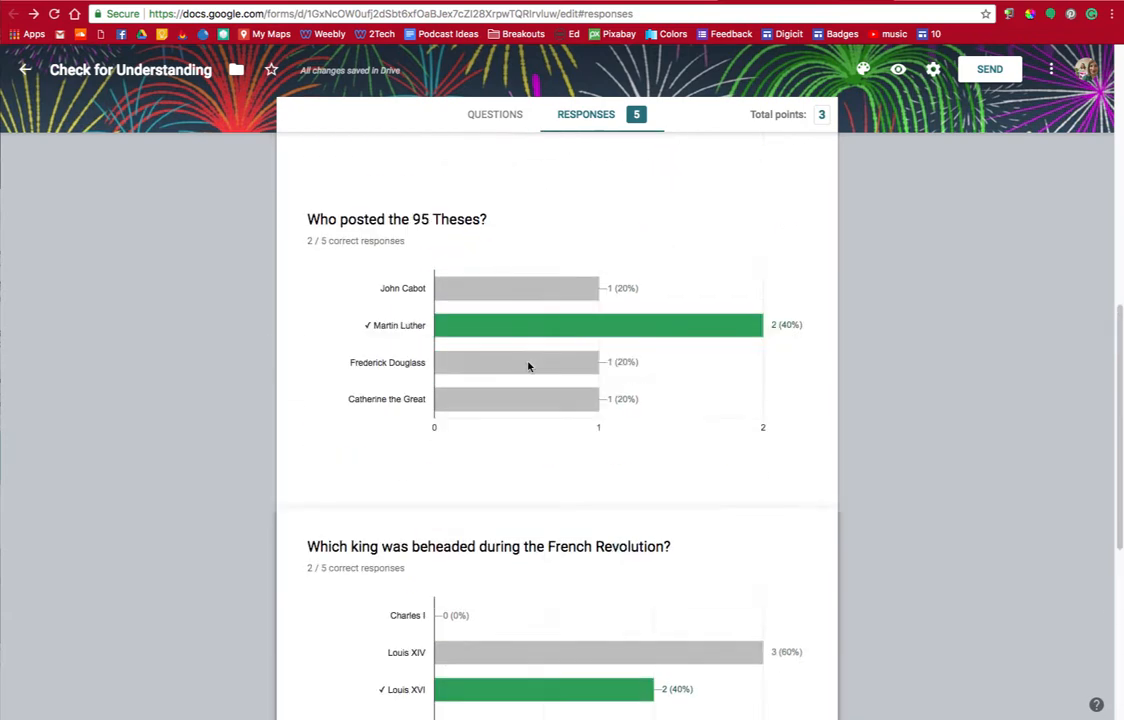
{"action": "scroll", "coordinate": [528, 366], "scroll_direction": "up", "scroll_amount": 5}
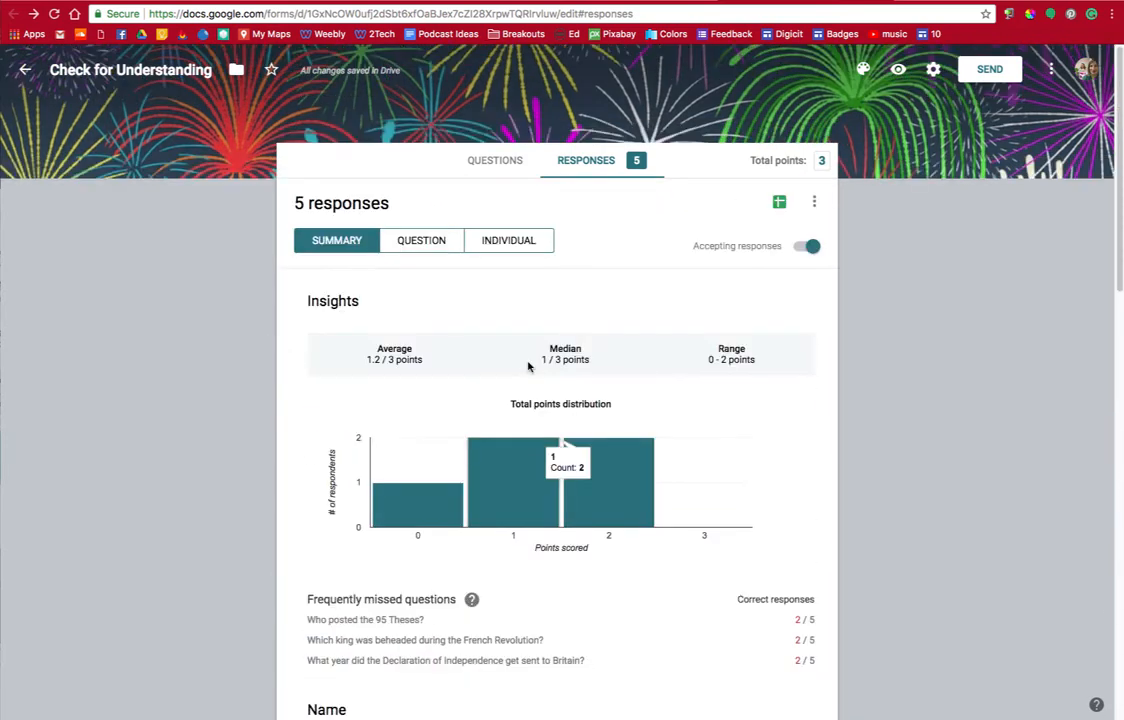
Create a new spreadsheet for the form responses and fill its two blank Name cells with "four" and "fi"
{"action": "left_click", "coordinate": [780, 203]}
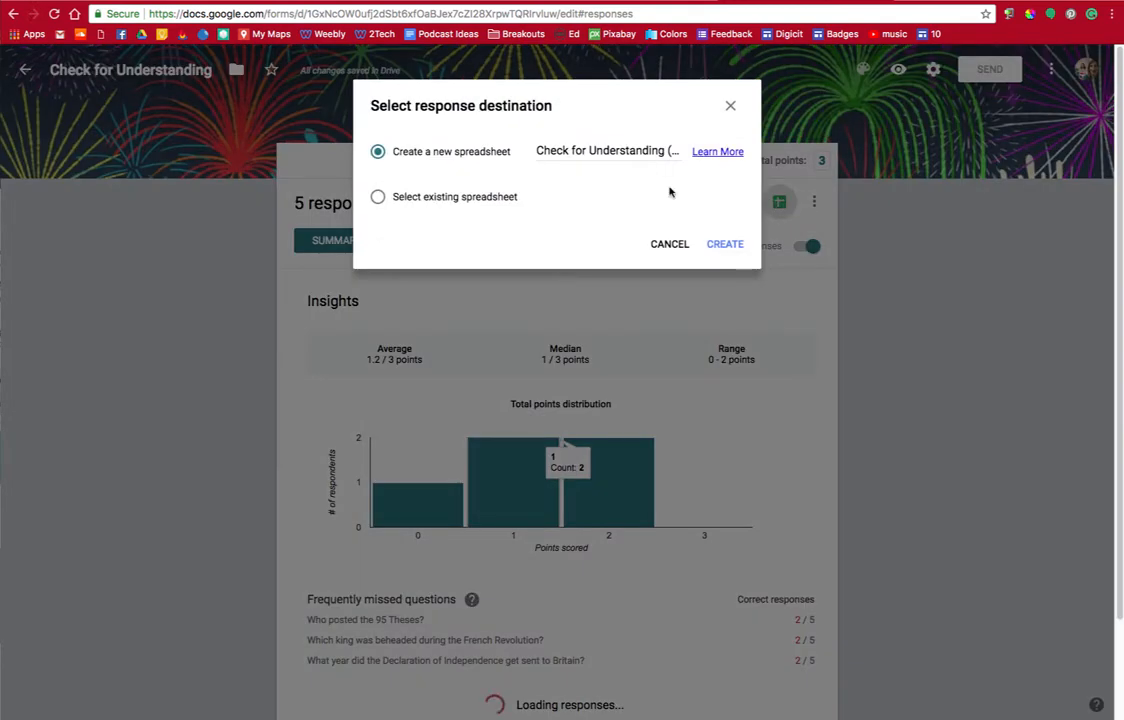
{"action": "left_click", "coordinate": [722, 244]}
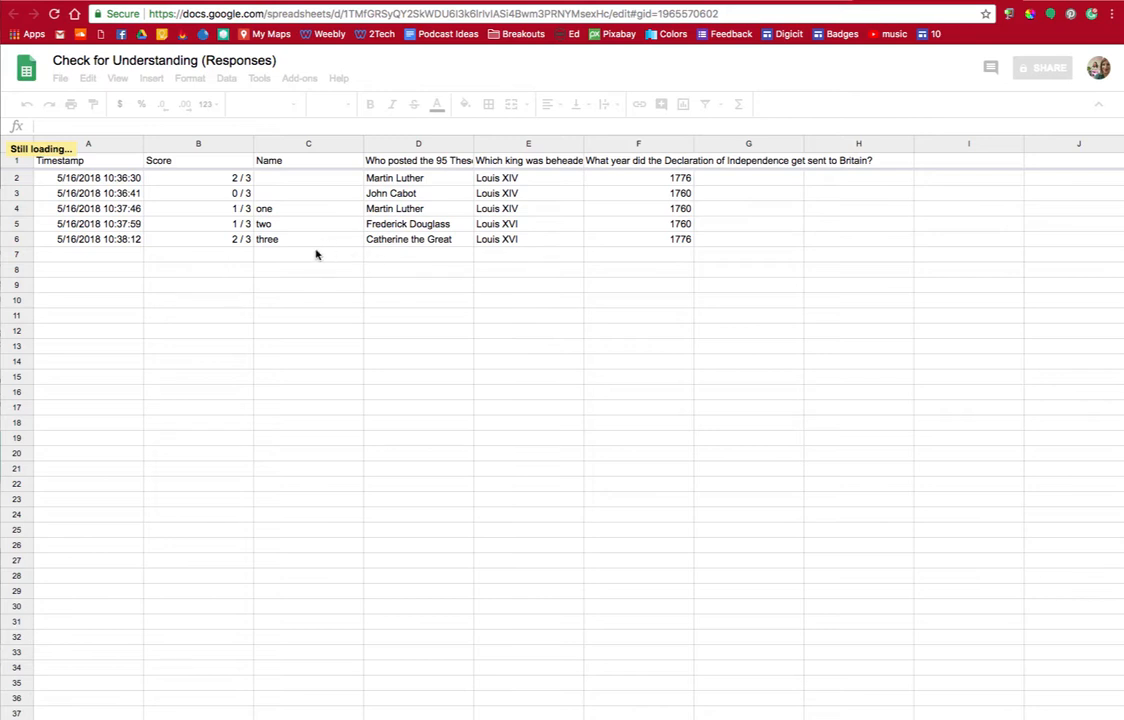
{"action": "left_click", "coordinate": [293, 185]}
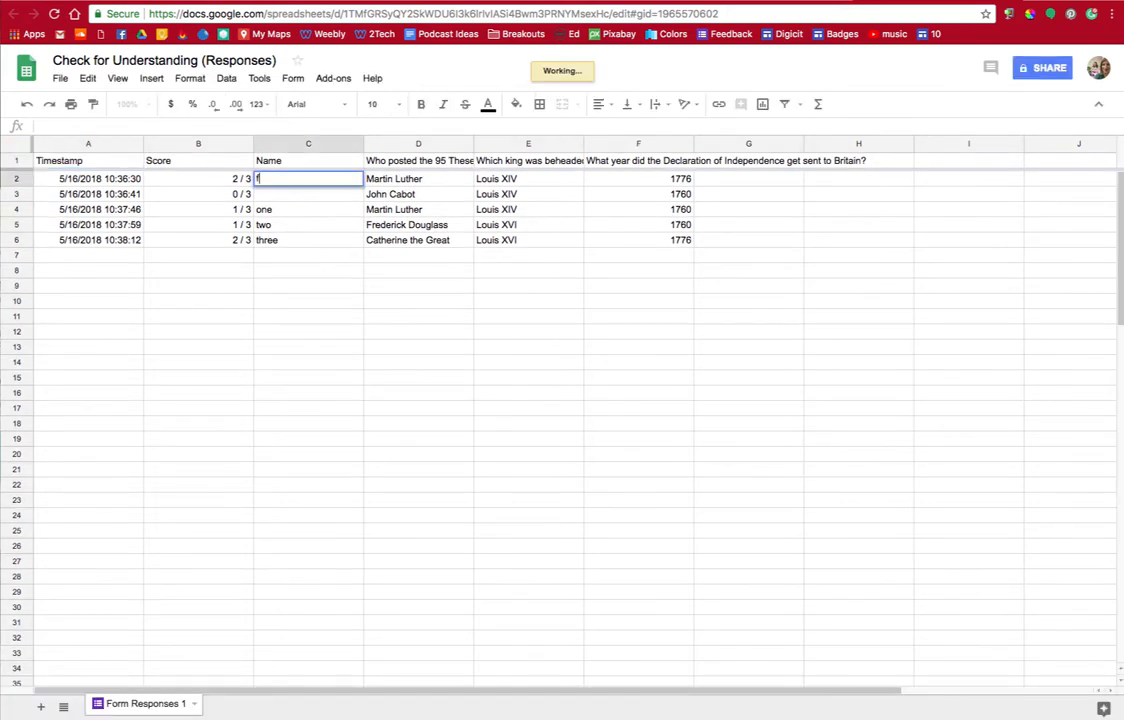
{"action": "left_click", "coordinate": [299, 196]}
{"action": "left_click", "coordinate": [275, 182]}
{"action": "type", "text": "four"}
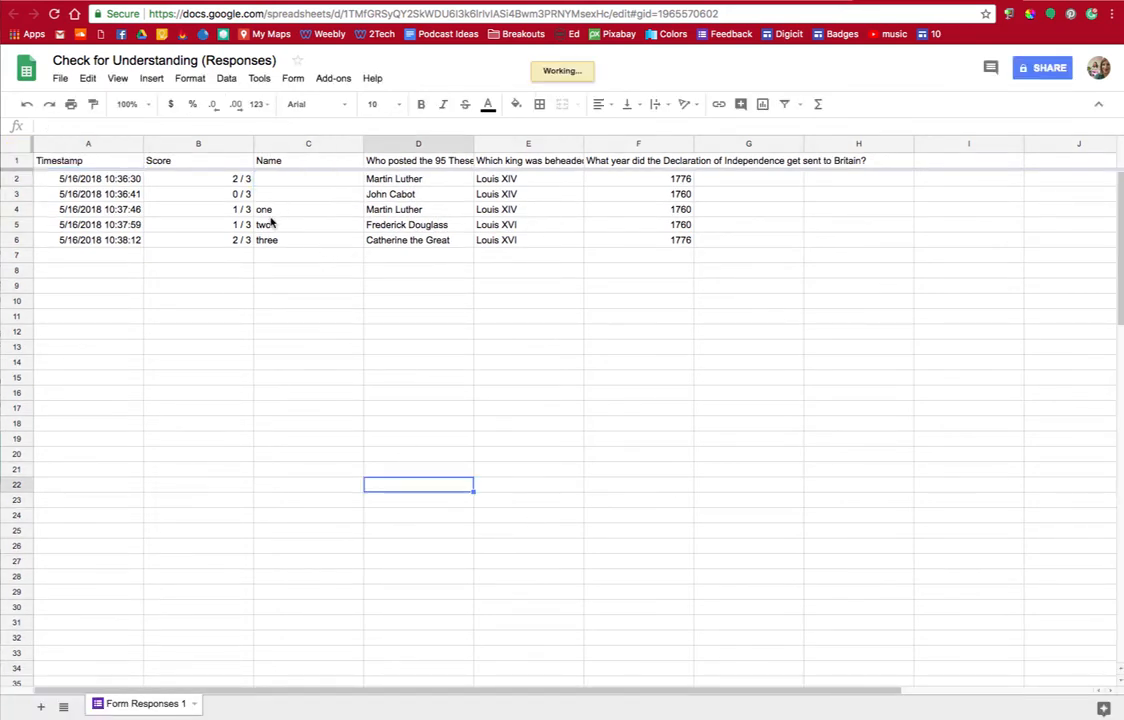
{"action": "left_click", "coordinate": [311, 190]}
{"action": "type", "text": "fi"}
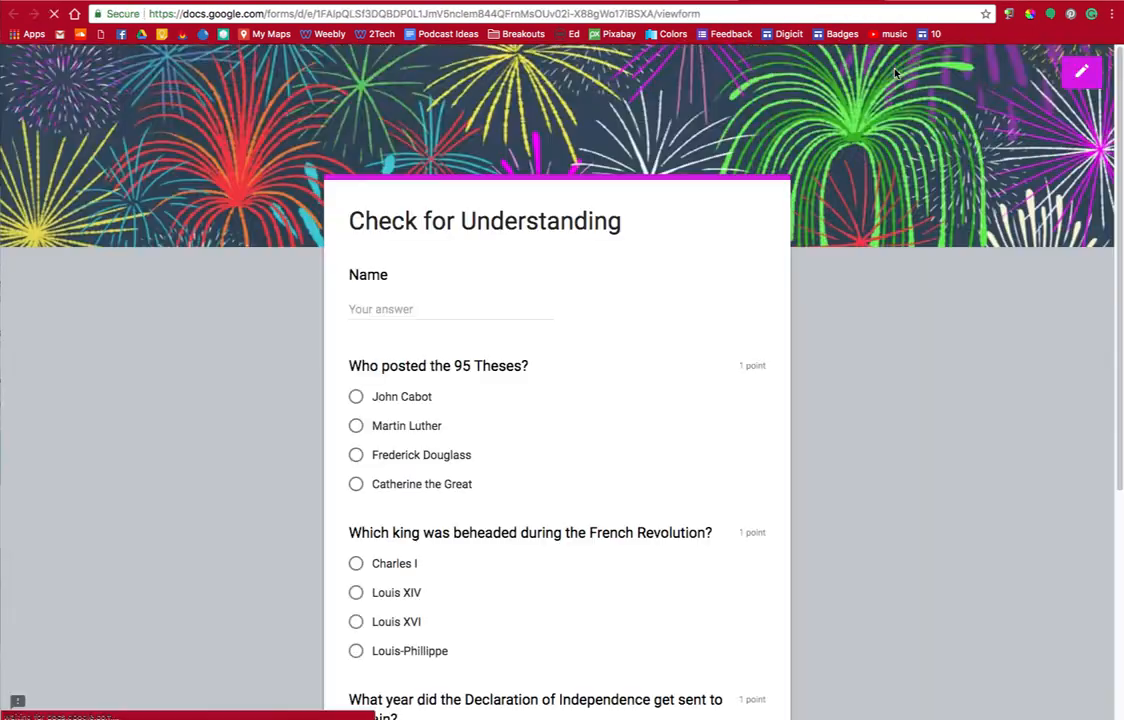
Return to the live quiz and submit a response named "four", answering Martin Luther, Louis XVI and 1776
{"action": "left_click", "coordinate": [420, 222]}
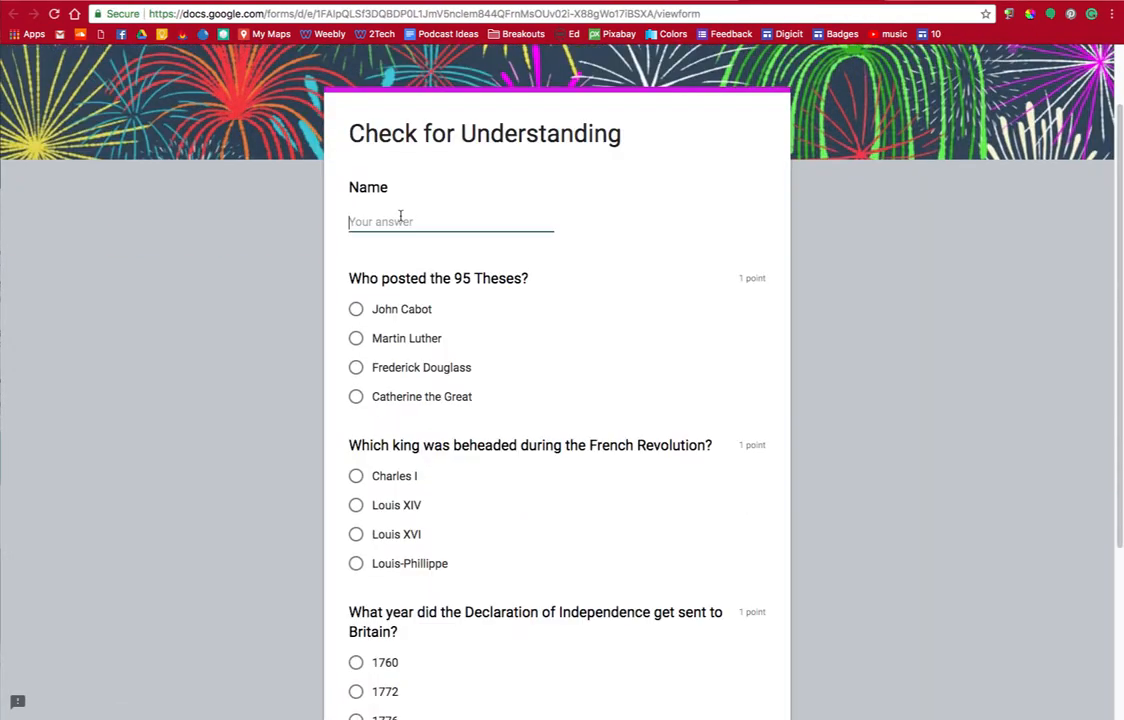
{"action": "type", "text": "four"}
{"action": "left_click", "coordinate": [407, 340]}
{"action": "left_click", "coordinate": [375, 534]}
{"action": "scroll", "coordinate": [375, 540], "scroll_direction": "down", "scroll_amount": 3}
{"action": "left_click", "coordinate": [384, 482]}
{"action": "left_click", "coordinate": [376, 575]}
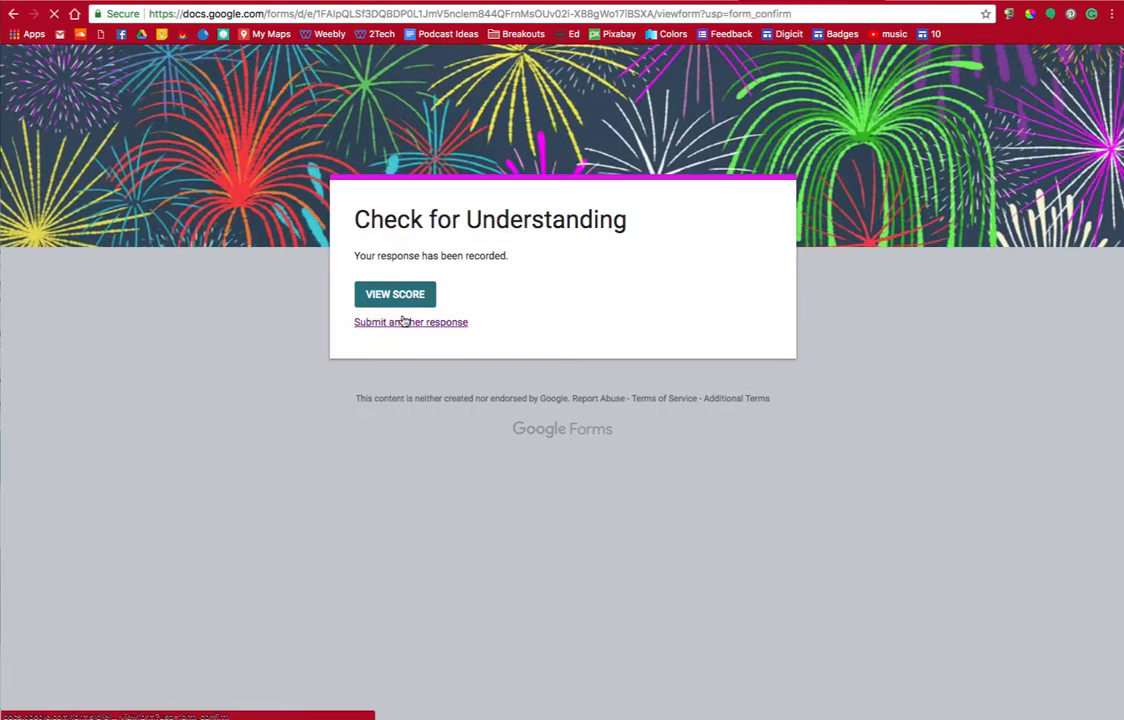
Submit another response named "five", answering Martin Luther, Louis XVI and 1776
{"action": "left_click", "coordinate": [406, 321]}
{"action": "type", "text": "five"}
{"action": "left_click", "coordinate": [394, 427]}
{"action": "left_click", "coordinate": [396, 621]}
{"action": "scroll", "coordinate": [454, 587], "scroll_direction": "down", "scroll_amount": 3}
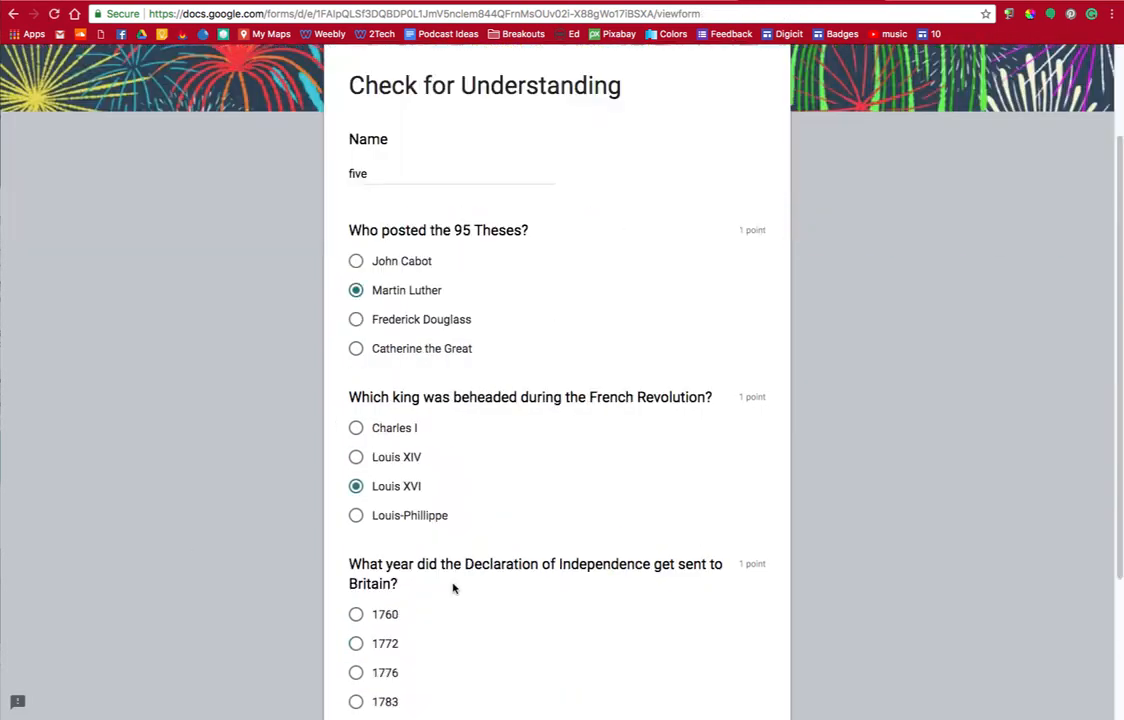
{"action": "left_click", "coordinate": [385, 545]}
{"action": "left_click", "coordinate": [380, 637]}
Submit another response without a name, answering Catherine the Great, Louis-Phillippe and 1783
{"action": "left_click", "coordinate": [396, 324]}
{"action": "left_click", "coordinate": [394, 482]}
{"action": "left_click", "coordinate": [391, 650]}
{"action": "scroll", "coordinate": [391, 600], "scroll_direction": "down", "scroll_amount": 3}
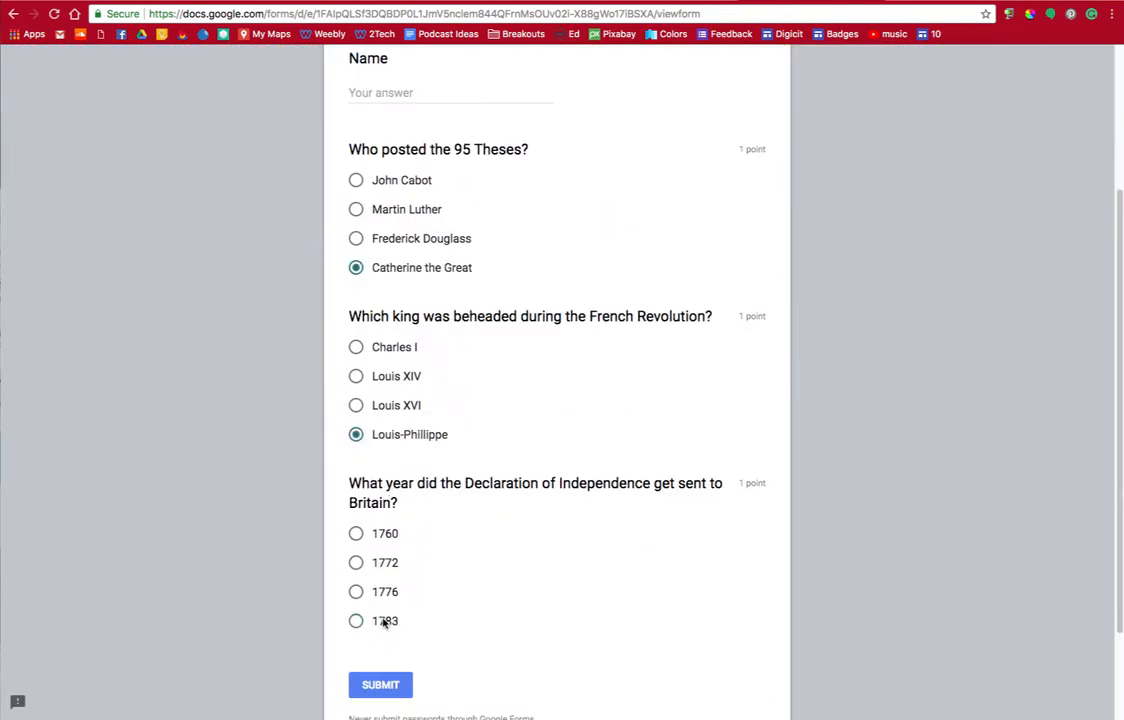
{"action": "left_click", "coordinate": [385, 621]}
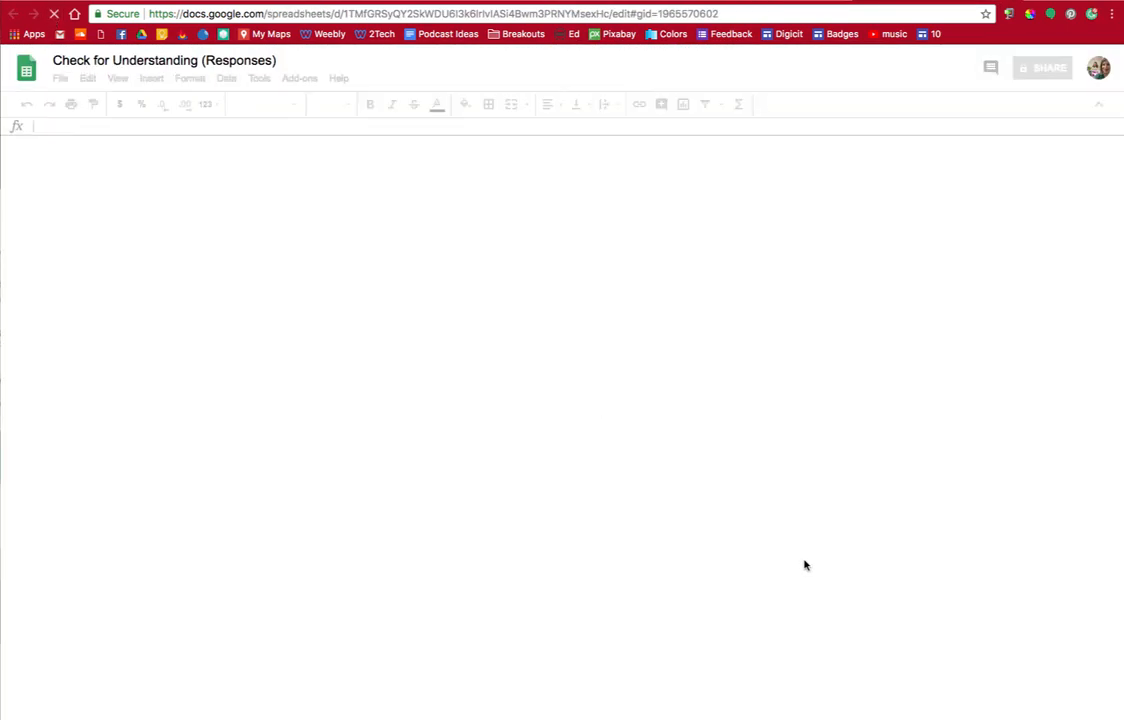
In the responses spreadsheet, enter "six" as the name in row 9 and replace the name in row 3 with "seven"
{"action": "left_click", "coordinate": [304, 286]}
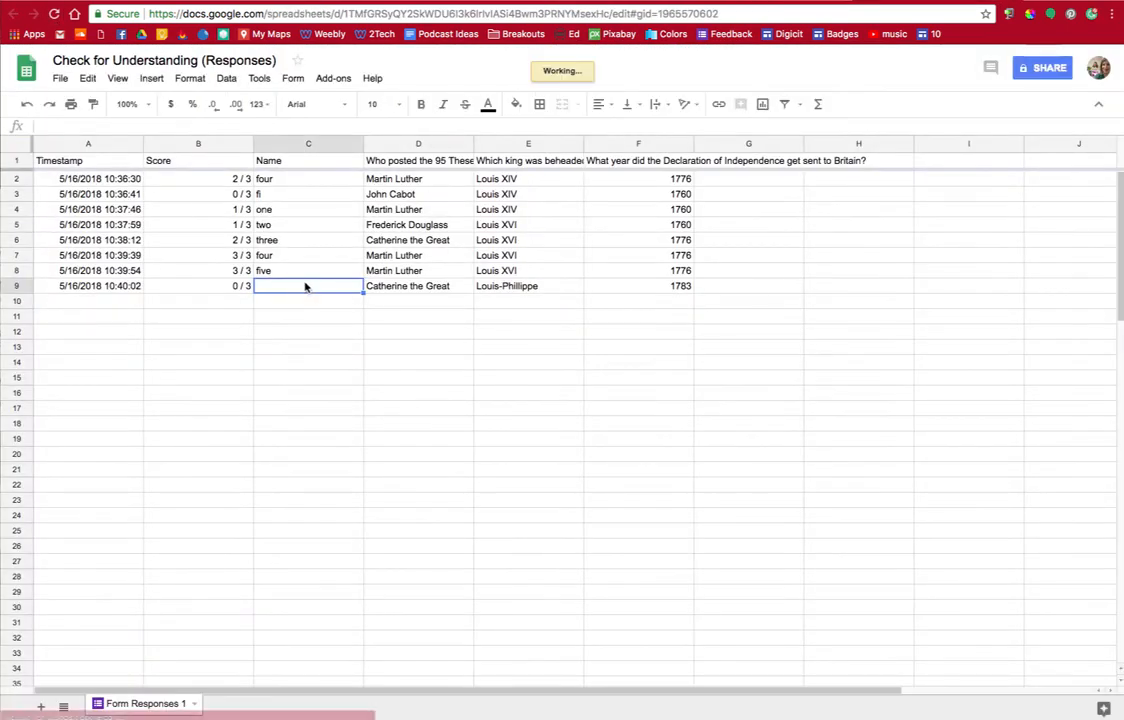
{"action": "left_click", "coordinate": [318, 320]}
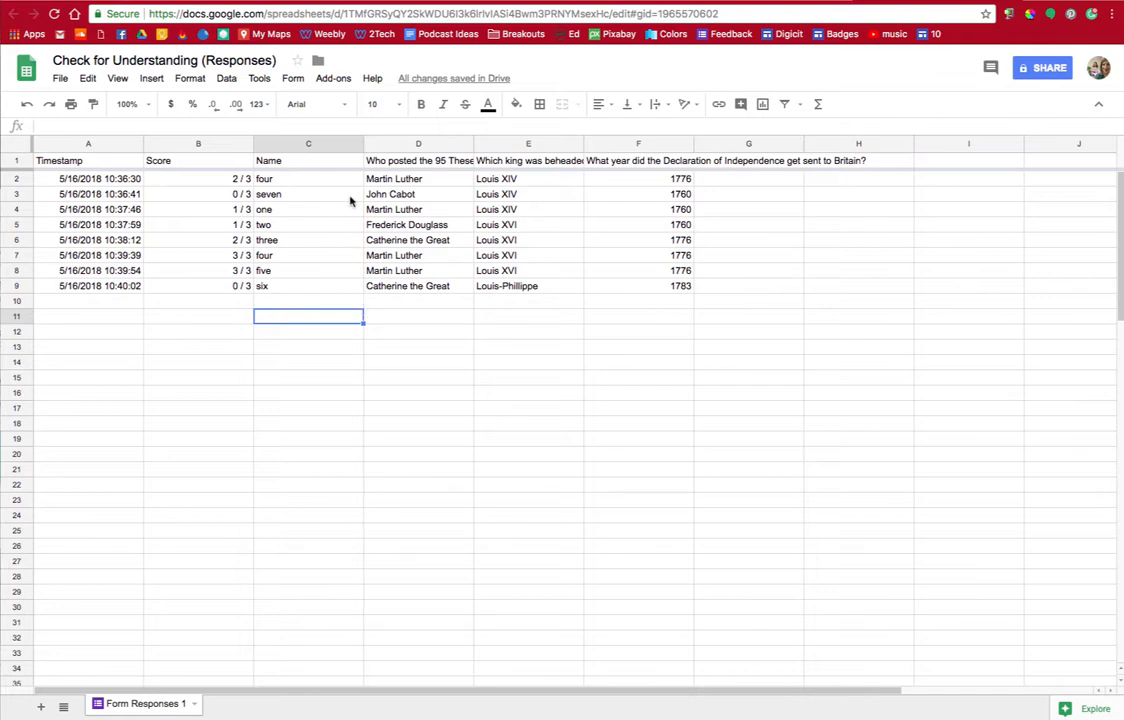
Sort the sheet by the Score column in ascending order (A → Z)
{"action": "left_click", "coordinate": [217, 145]}
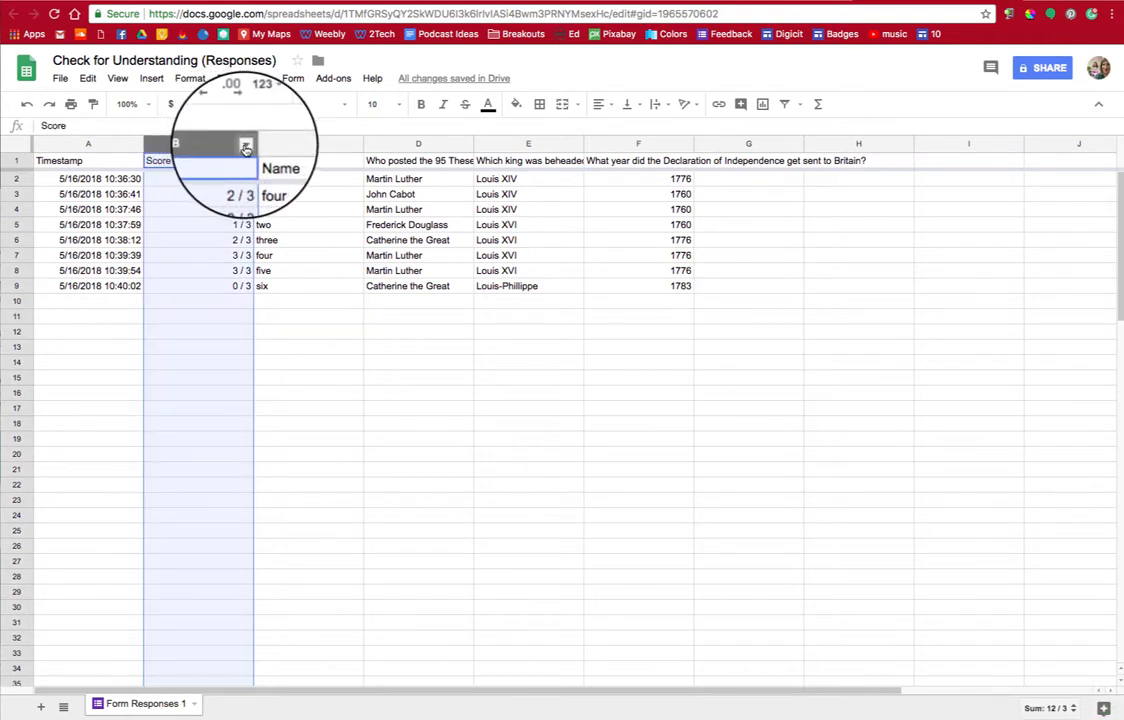
{"action": "left_click", "coordinate": [245, 148]}
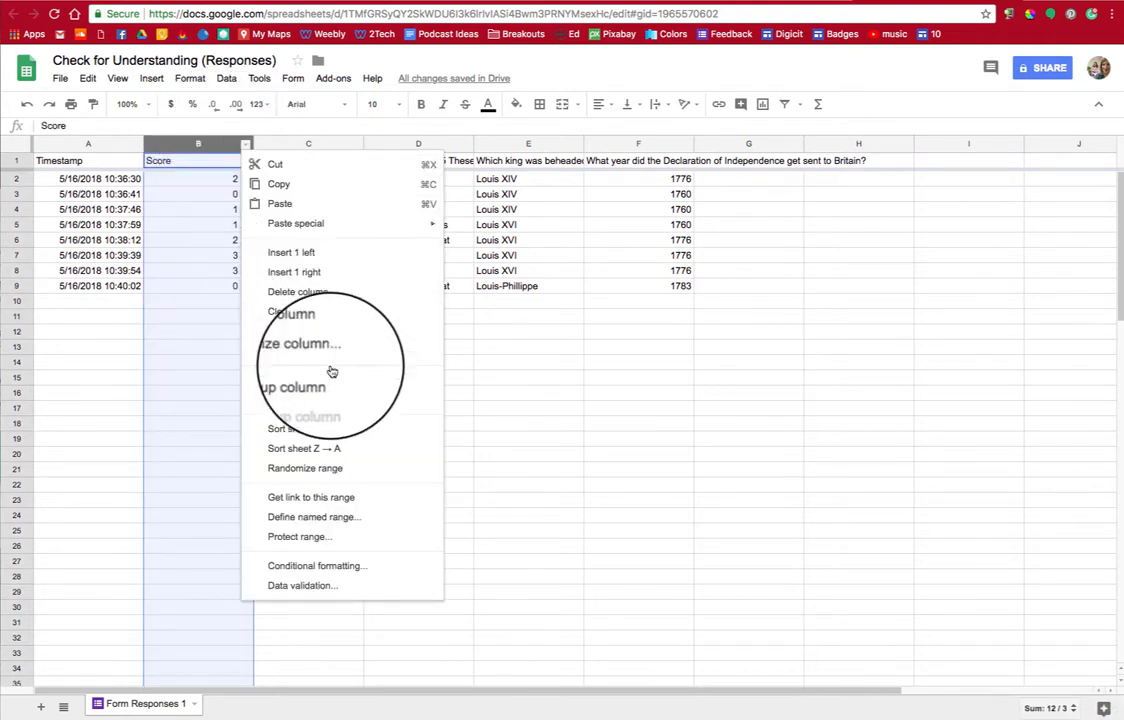
{"action": "left_click", "coordinate": [334, 437]}
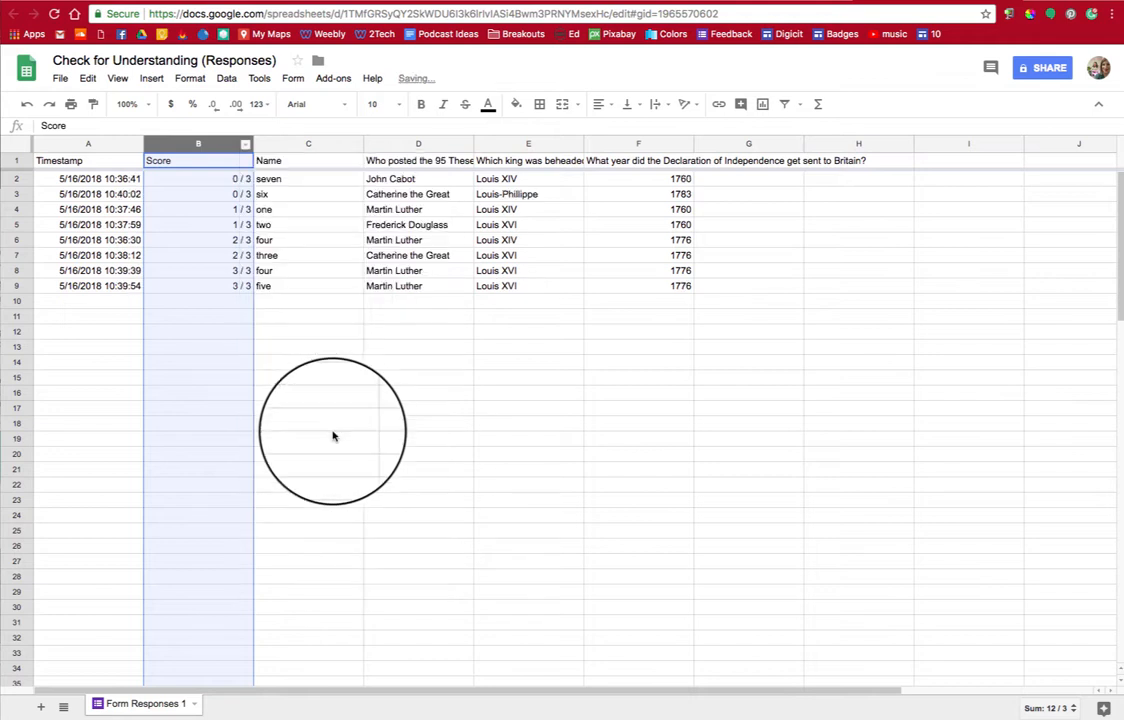
{"action": "left_click", "coordinate": [264, 392]}
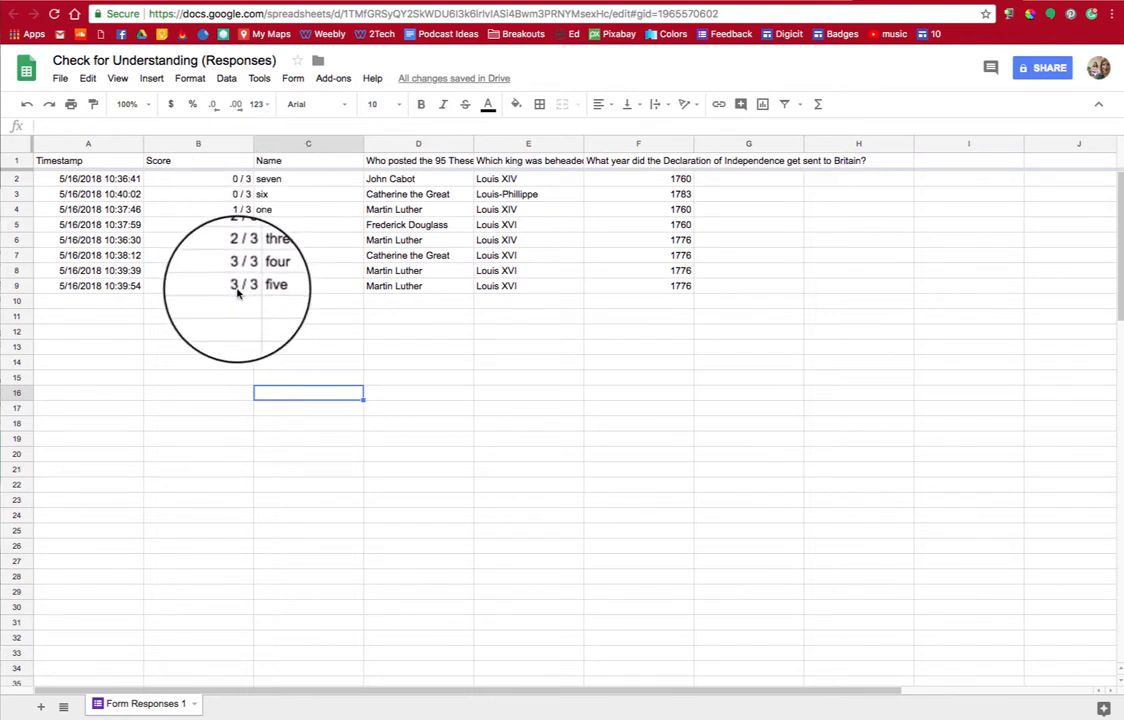
Move row 8 below row 9, and fill both rows with 3 / 3 scores in yellow
{"action": "left_click", "coordinate": [11, 270]}
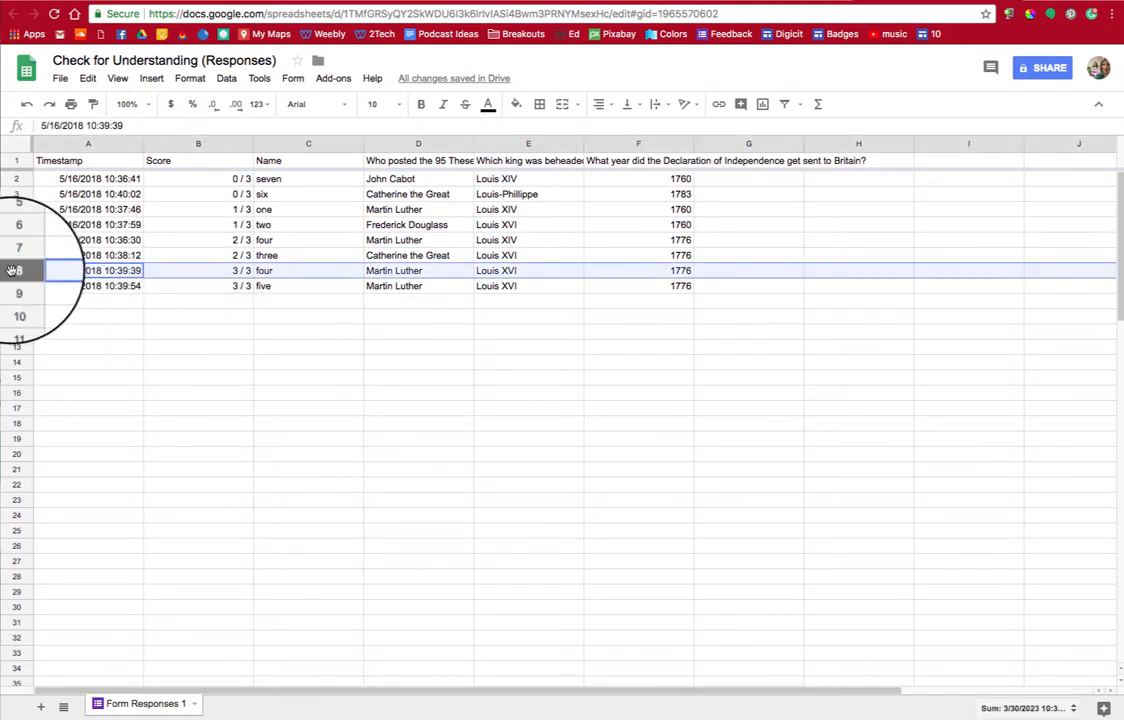
{"action": "left_click_drag", "start_coordinate": [11, 270], "coordinate": [15, 286]}
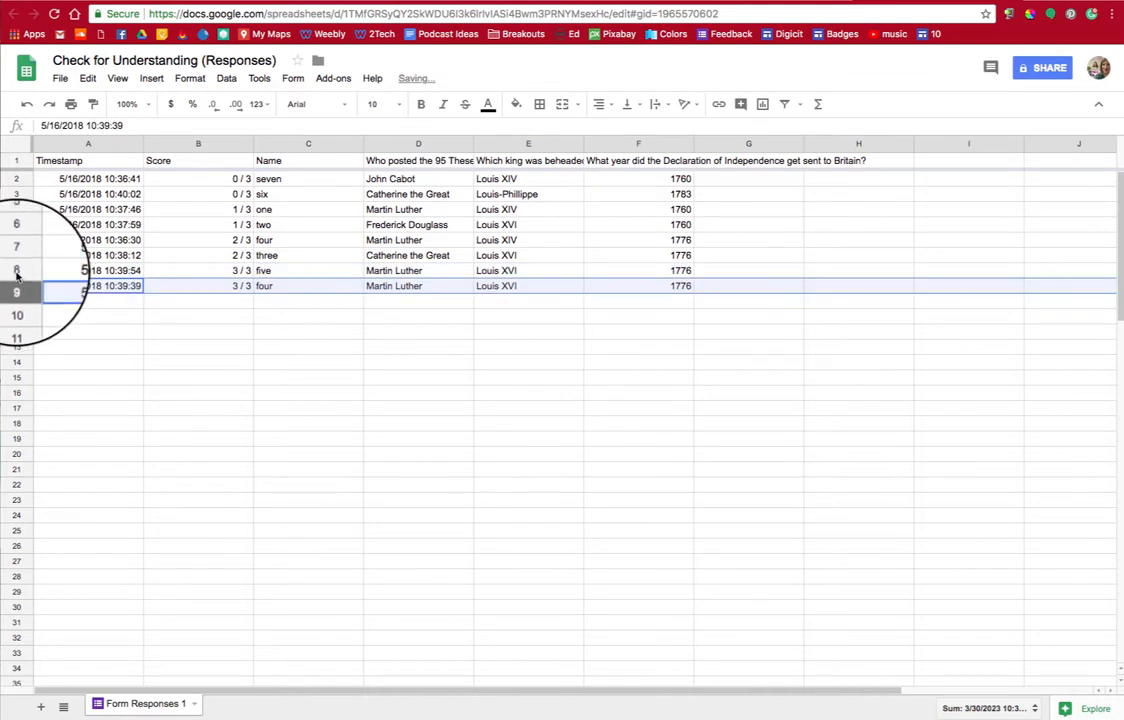
{"action": "left_click", "coordinate": [15, 270]}
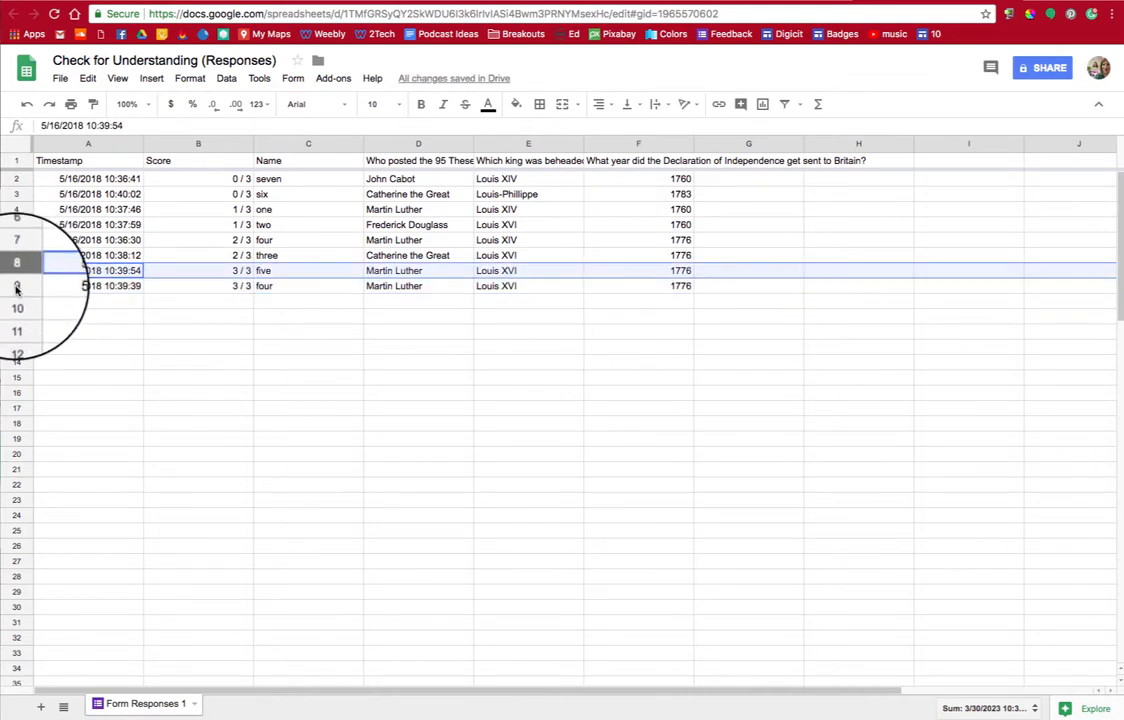
{"action": "left_click", "coordinate": [15, 286], "text": "shift"}
{"action": "left_click", "coordinate": [518, 108]}
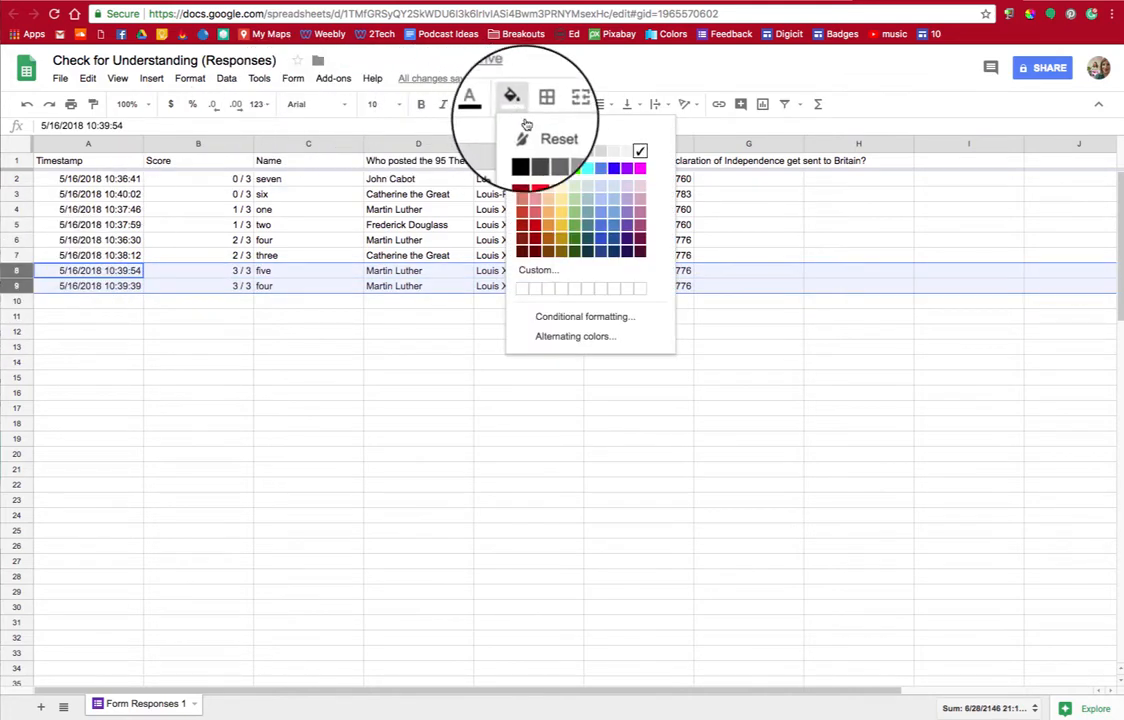
{"action": "left_click", "coordinate": [559, 172]}
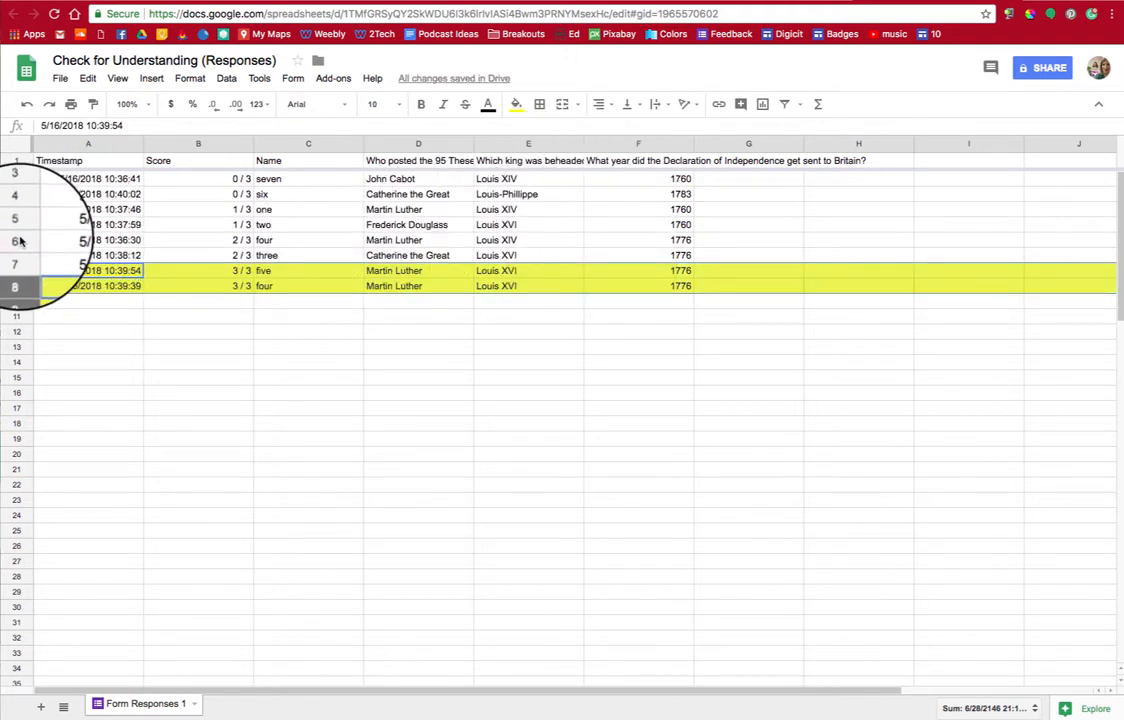
Fill rows 6 and 7 (2 / 3 scores) in orange and rows 2 to 5 (0 / 3 and 1 / 3 scores) in cyan
{"action": "left_click", "coordinate": [20, 240]}
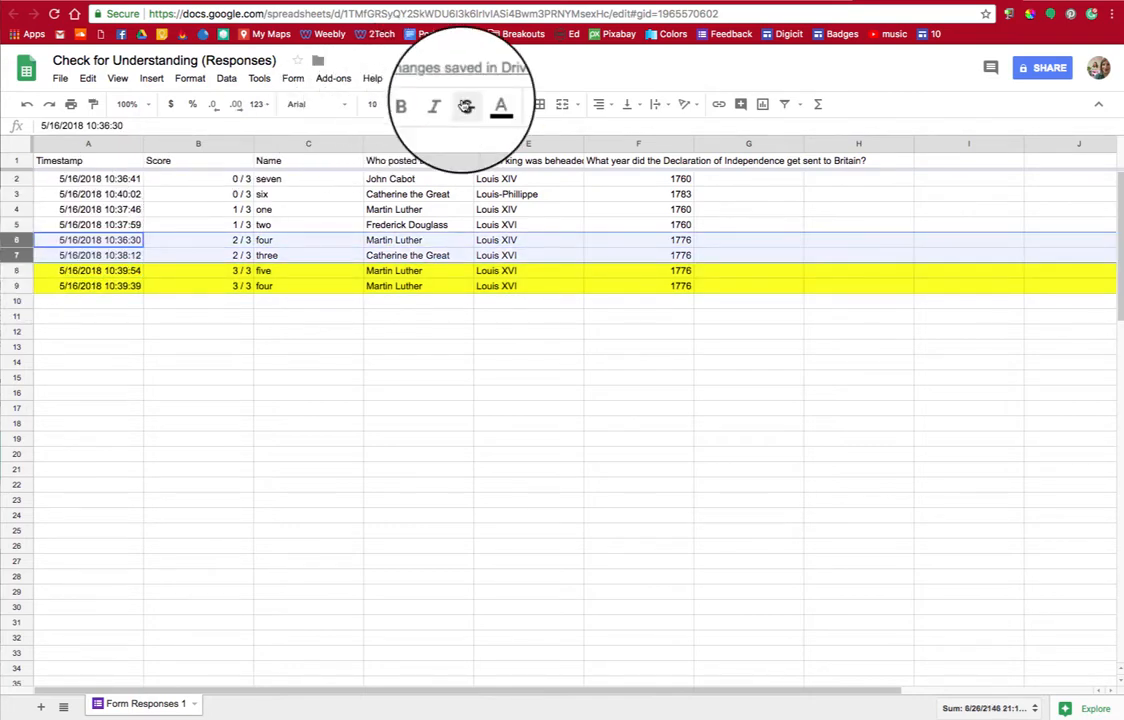
{"action": "left_click", "coordinate": [518, 105]}
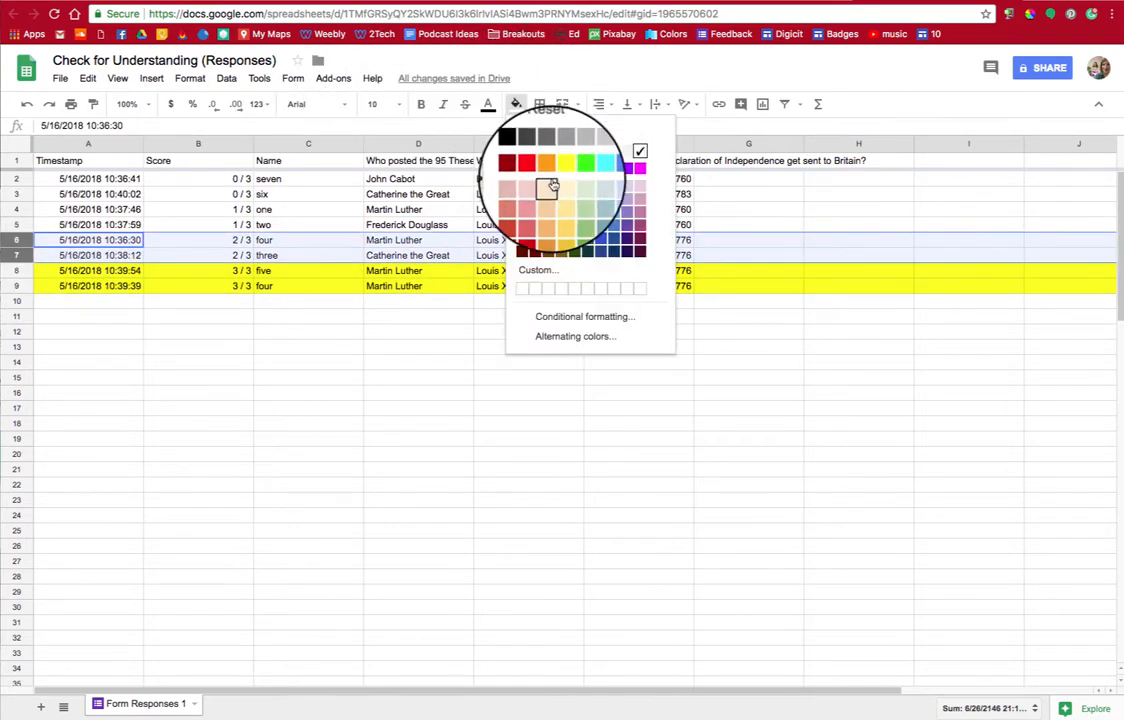
{"action": "left_click", "coordinate": [548, 226]}
{"action": "left_click_drag", "start_coordinate": [22, 183], "coordinate": [20, 224]}
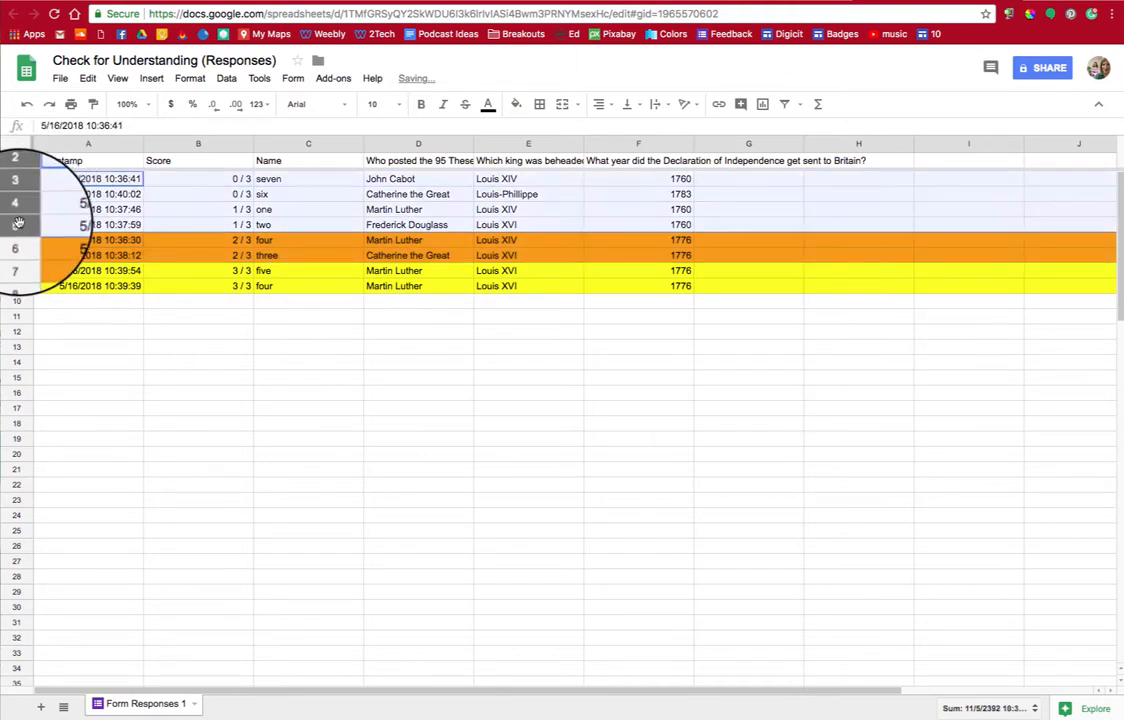
{"action": "left_click", "coordinate": [516, 104]}
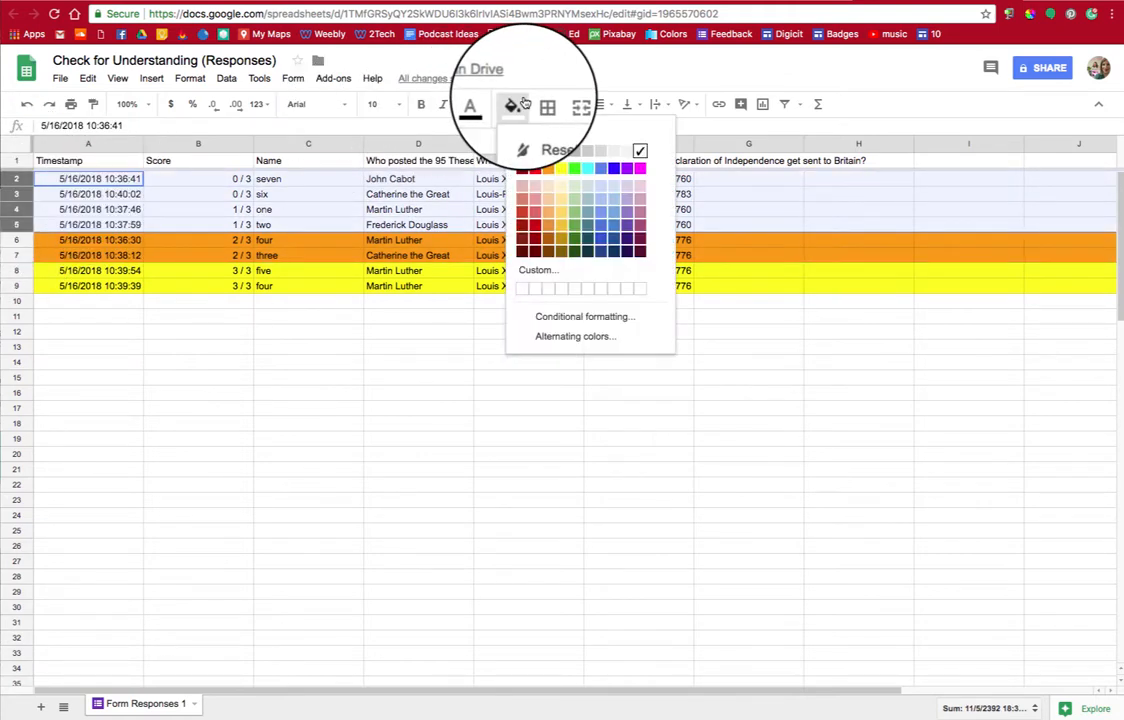
{"action": "left_click", "coordinate": [593, 170]}
{"action": "left_click", "coordinate": [445, 345]}
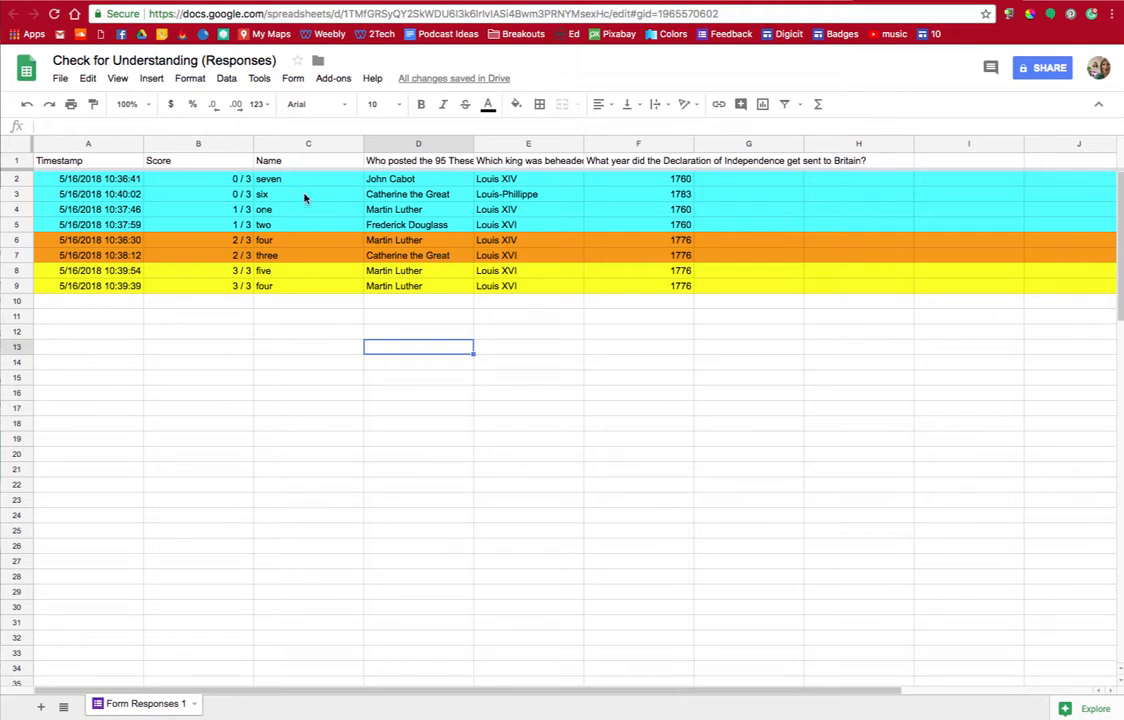
Hide the Score column (B) and the three question columns D, E and F in the responses sheet
{"action": "left_click", "coordinate": [182, 143]}
{"action": "right_click", "coordinate": [182, 143]}
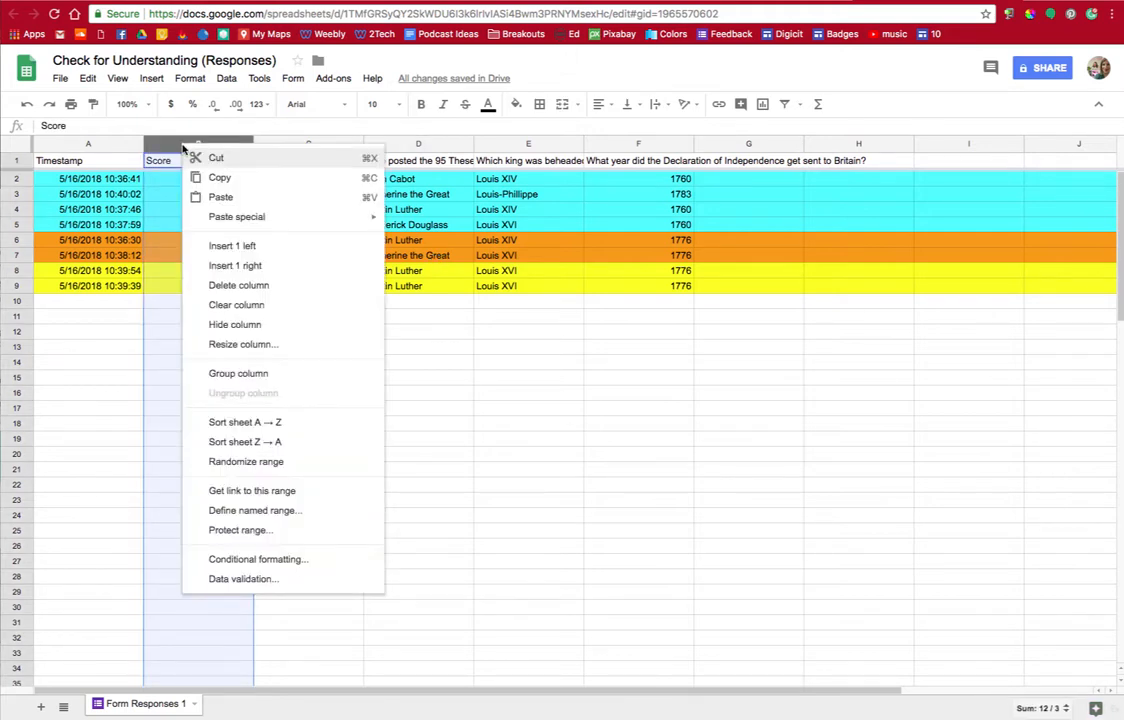
{"action": "left_click", "coordinate": [232, 325]}
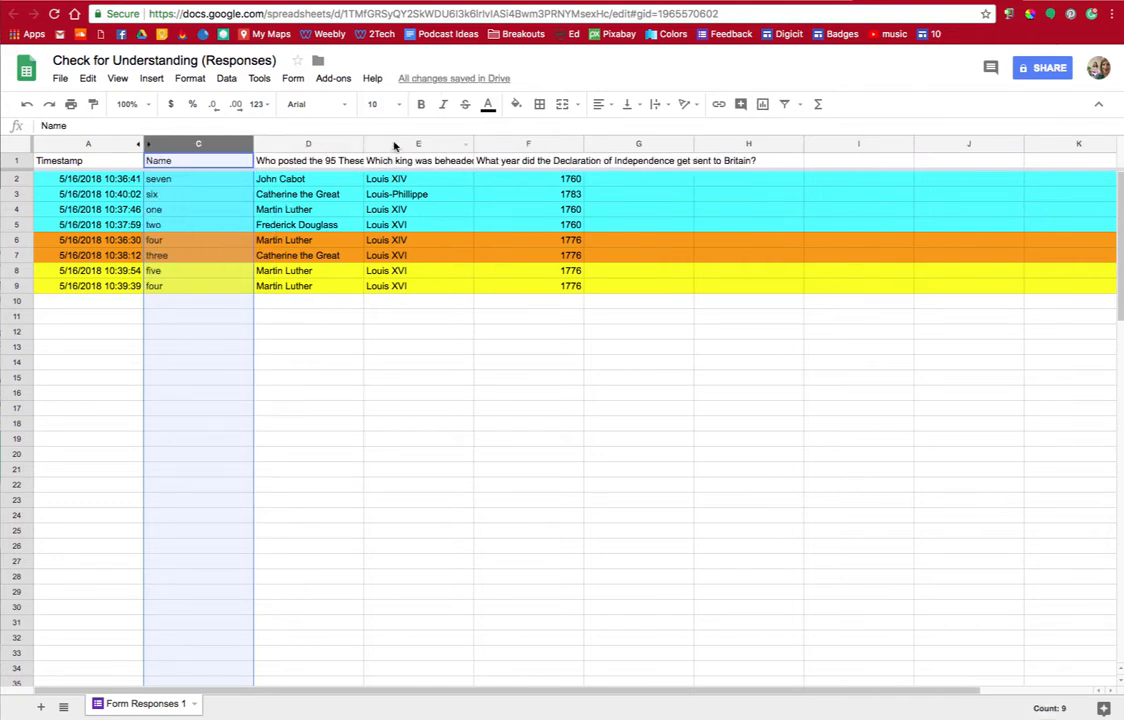
{"action": "right_click", "coordinate": [321, 146]}
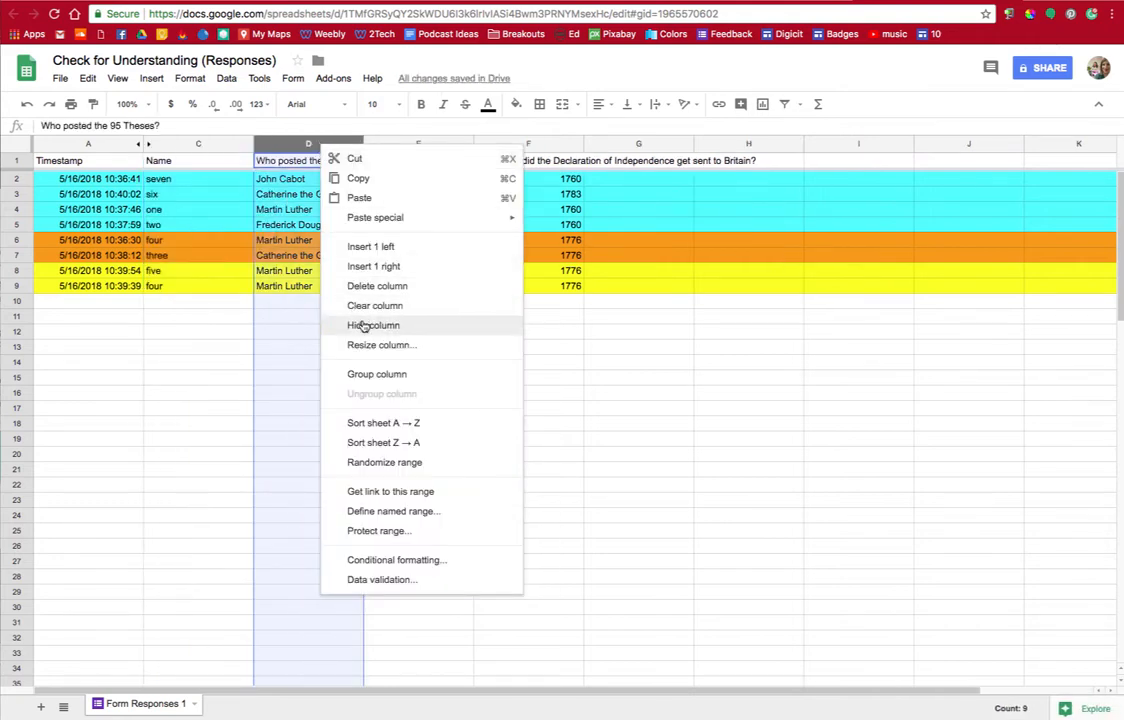
{"action": "left_click", "coordinate": [361, 325]}
{"action": "right_click", "coordinate": [337, 150]}
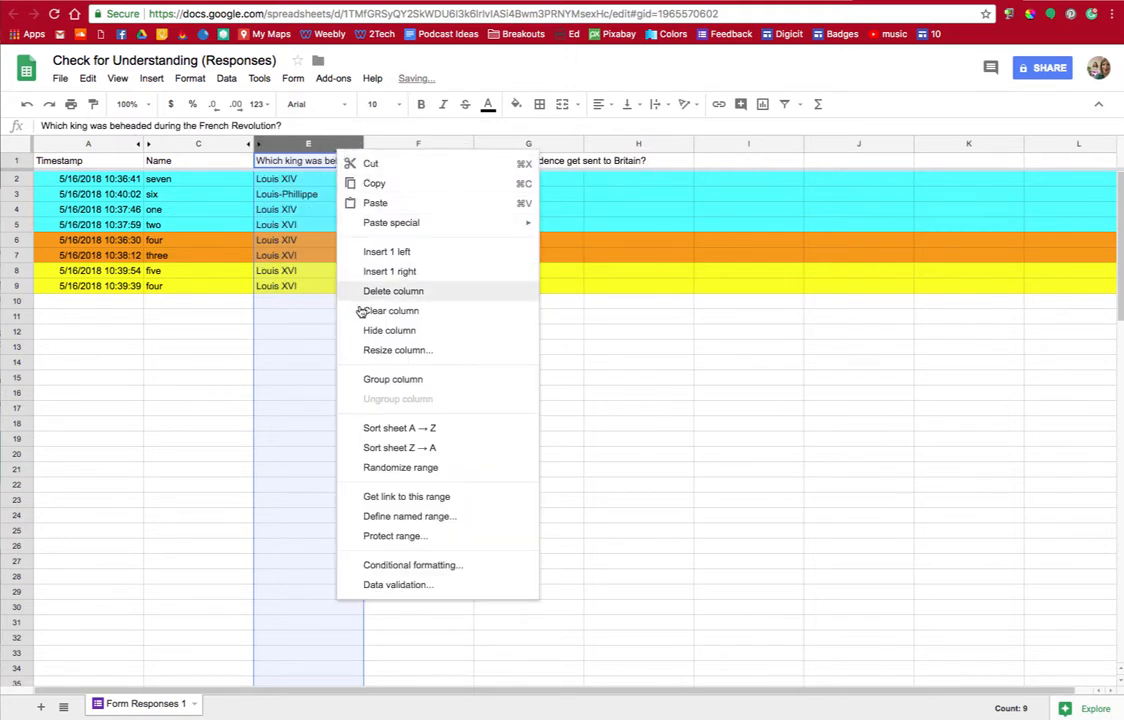
{"action": "left_click", "coordinate": [385, 330]}
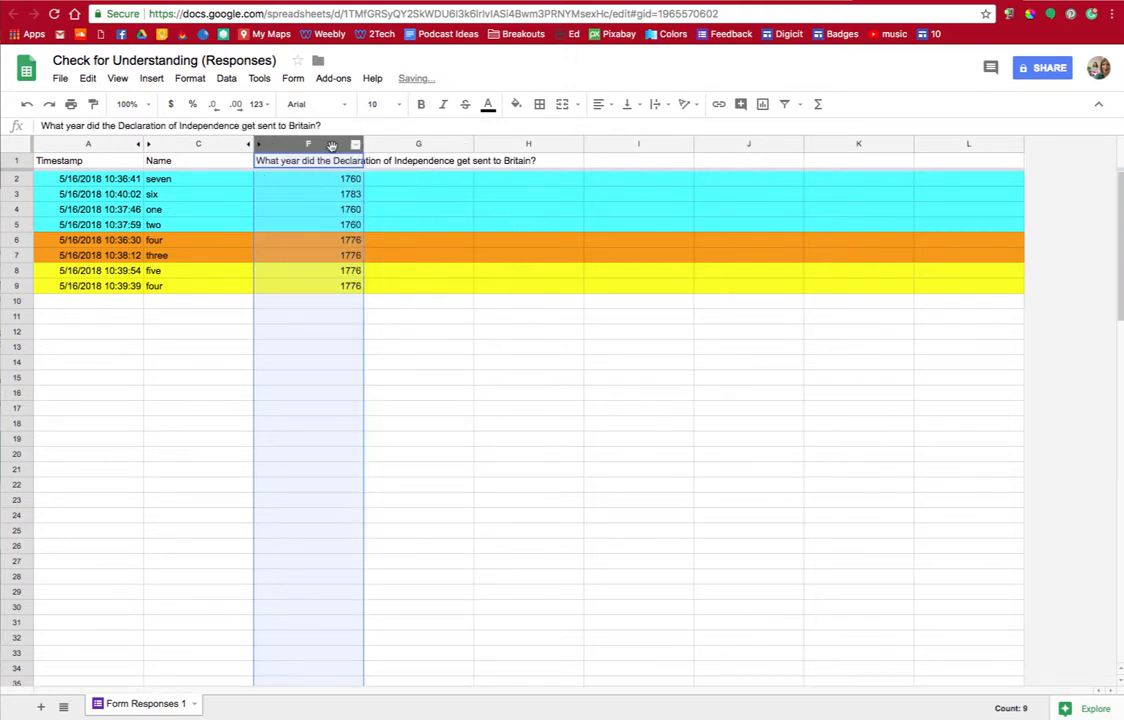
{"action": "right_click", "coordinate": [317, 150]}
{"action": "left_click", "coordinate": [372, 327]}
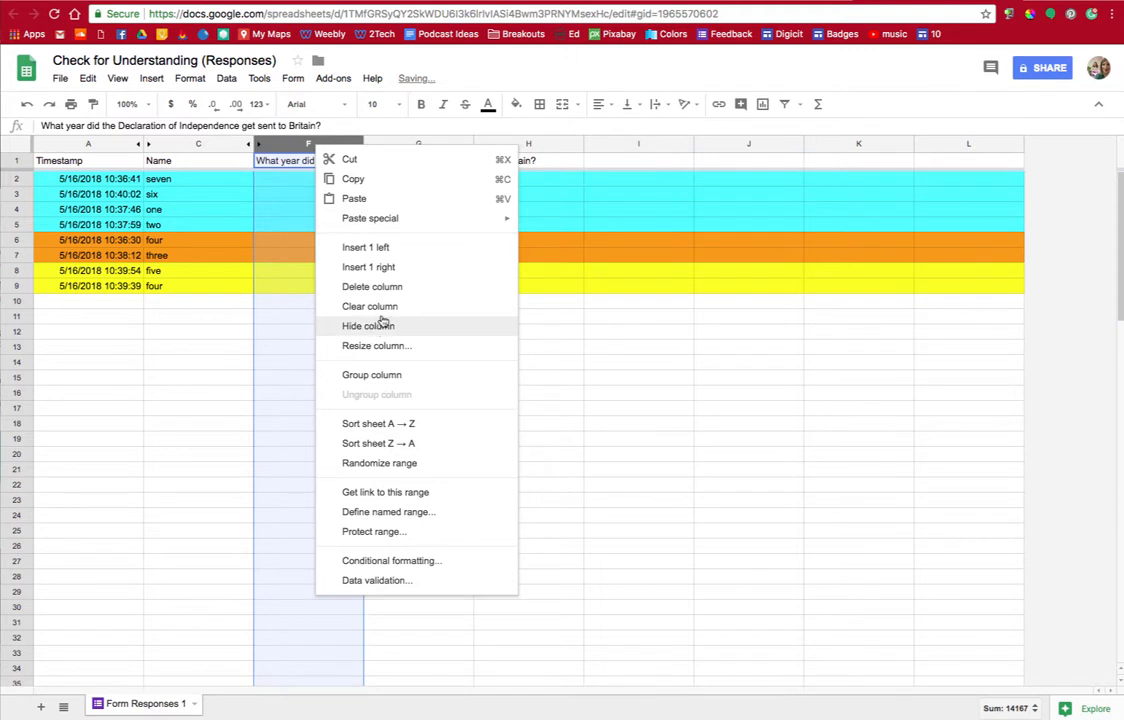